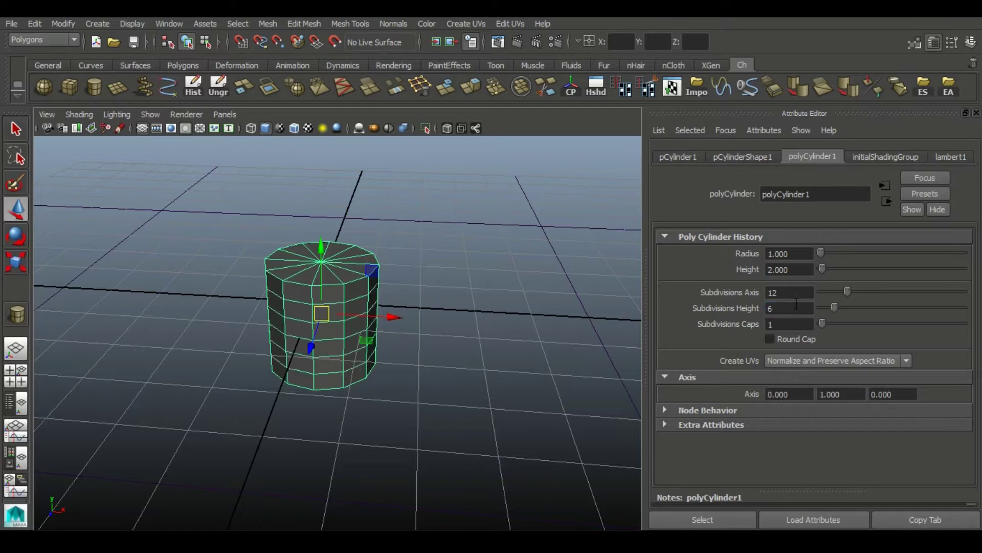
- Set the cylinder's height to 3 and hide the viewport grid
text(3)
key(Return)
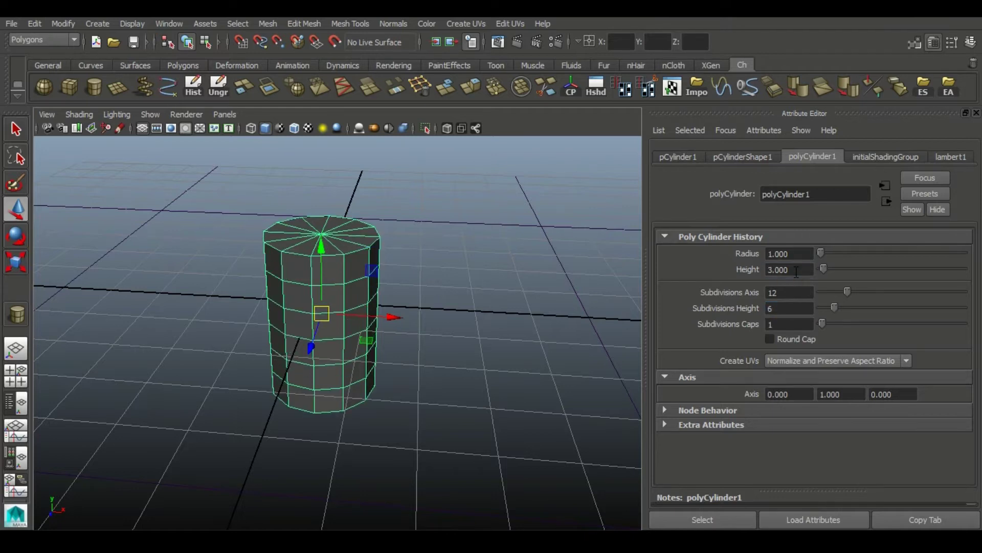
alt+drag(326, 340, 366, 337)
click(143, 126)
alt+drag(450, 307, 432, 299)
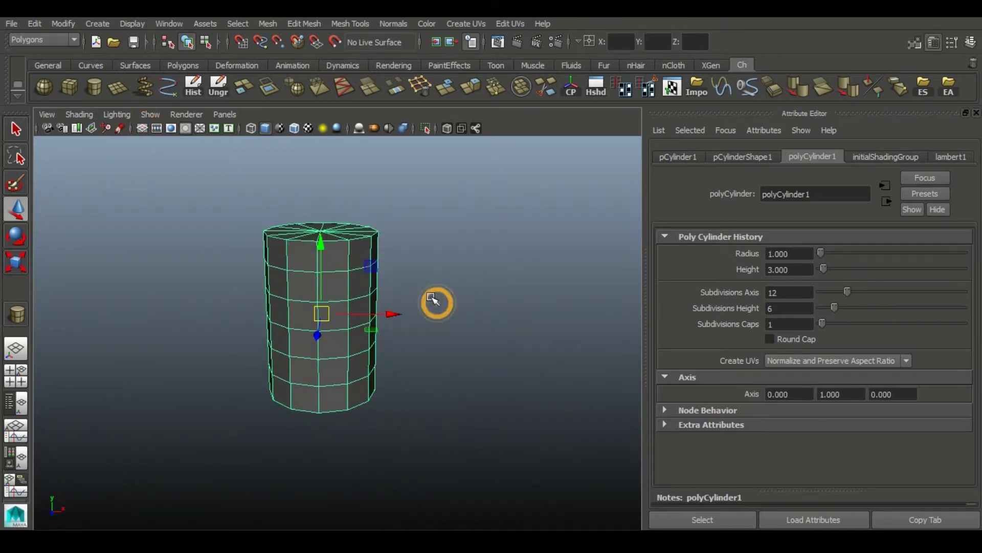
- Chamfer all of the cylinder's vertices with a width of 0.5 to form a diamond pattern
click(312, 25)
click(327, 107)
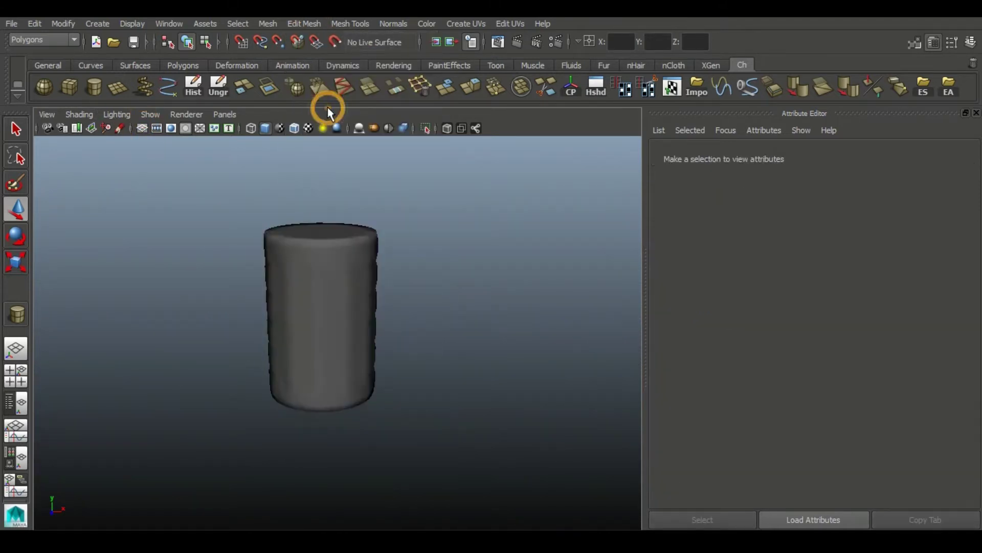
click(338, 261)
drag(851, 293, 892, 294)
key(ctrl+z)
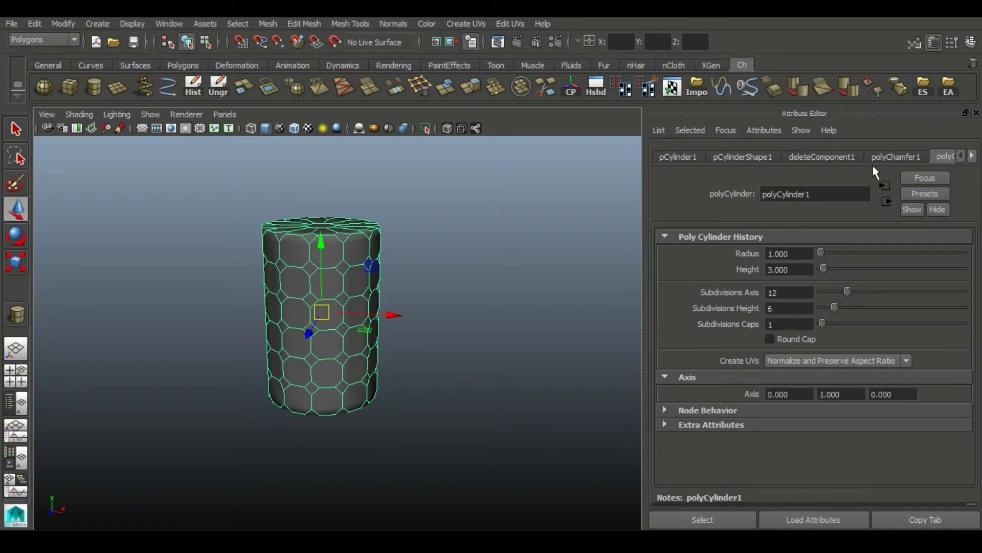
click(887, 157)
drag(888, 268, 980, 270)
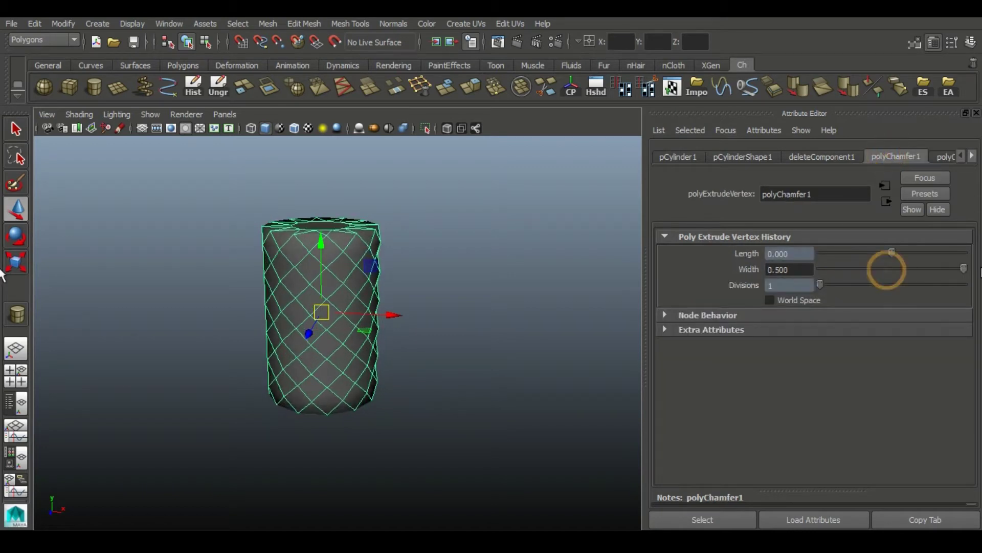
- Merge the cylinder's overlapping vertices and delete its construction history
alt+drag(261, 204, 375, 231)
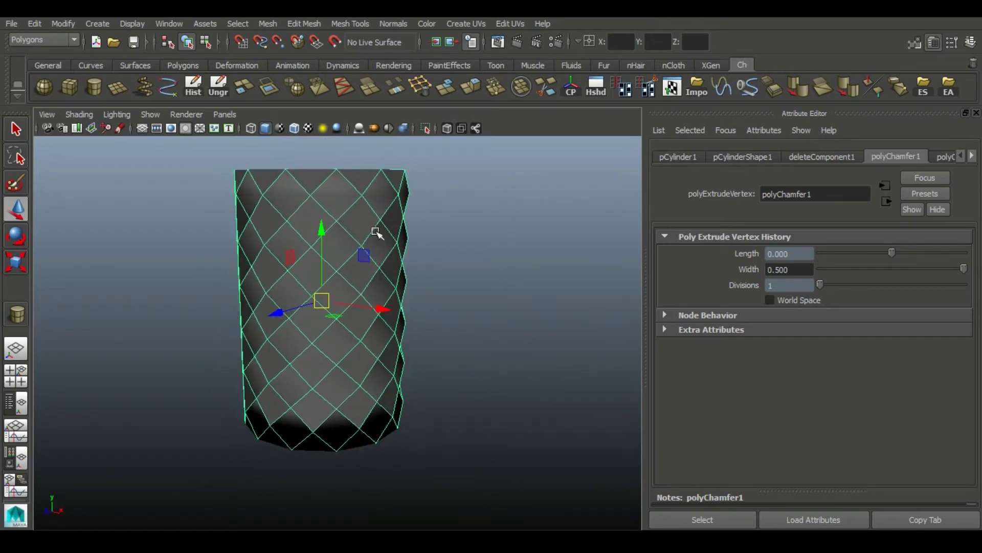
click(497, 88)
right_drag(344, 330, 357, 311)
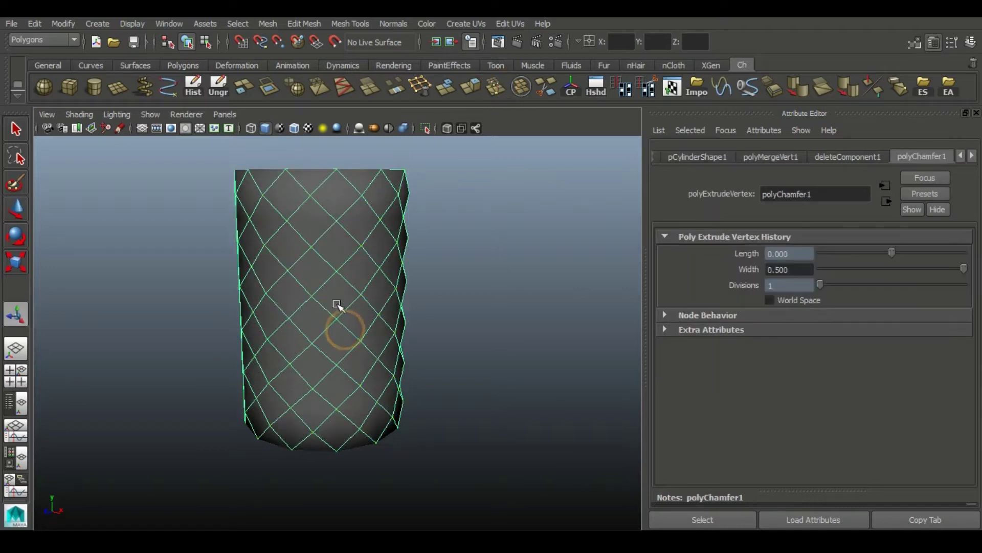
click(197, 94)
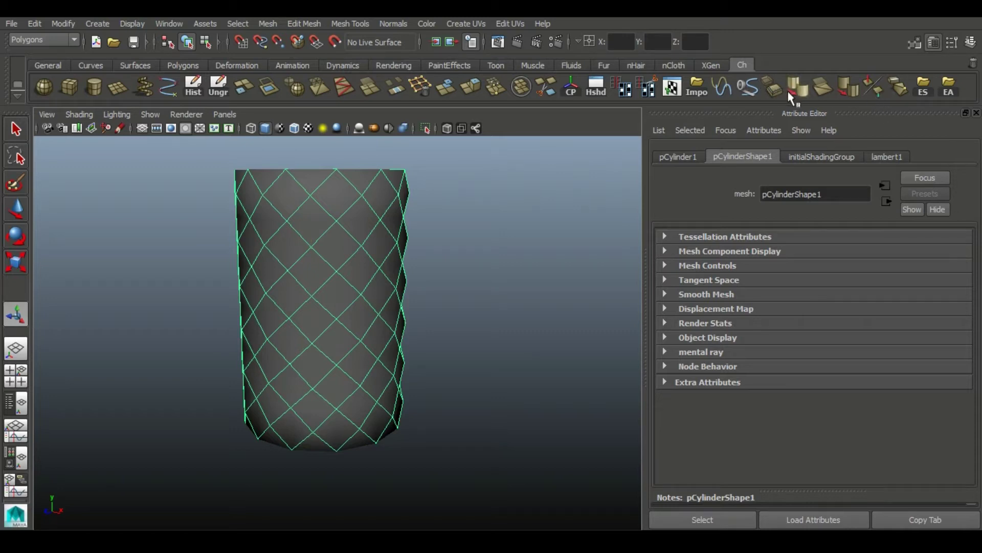
- Harden the edges of the diamond-patterned cylinder so its faces are shaded flat, keeping the mesh selected
click(847, 89)
mouse_move(559, 302)
alt+mouse_down()
mouse_move(431, 309)
mouse_move(397, 373)
mouse_move(453, 212)
mouse_move(450, 188)
mouse_move(445, 263)
alt+mouse_up()
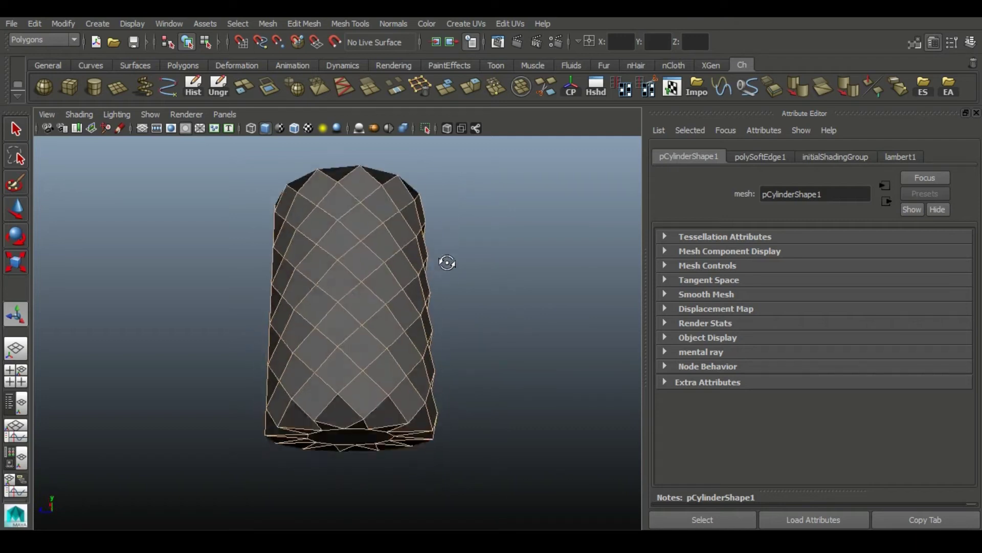
click(469, 307)
alt+drag(469, 307, 352, 270)
click(352, 270)
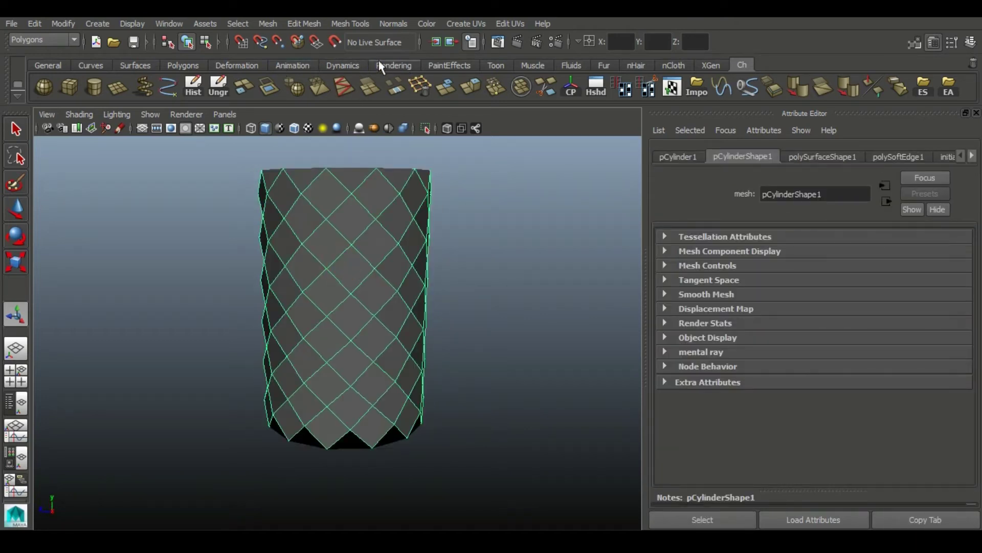
- Try to bulge the cylinder with a sculpt deformer
click(238, 65)
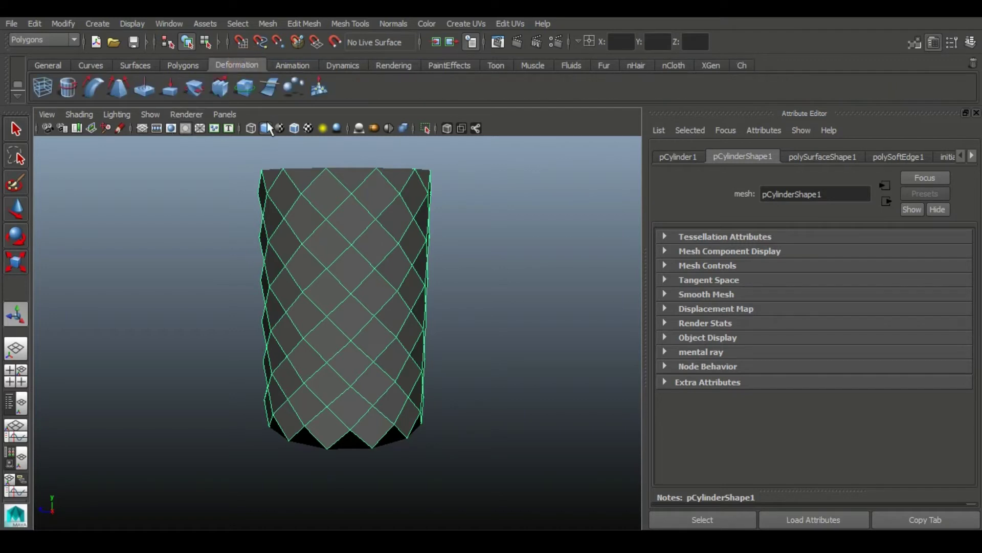
click(245, 88)
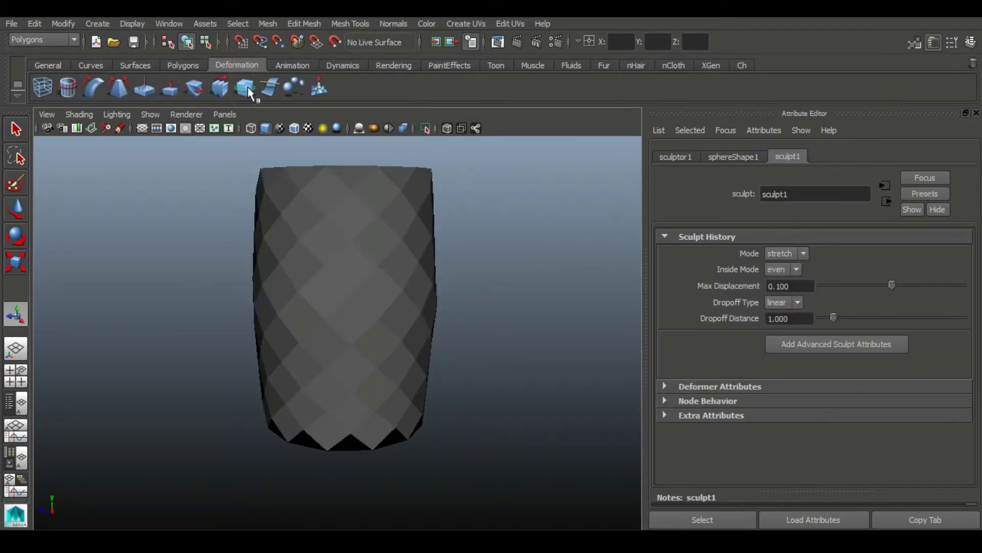
drag(892, 281, 895, 281)
mouse_move(257, 211)
alt+mouse_down()
mouse_move(218, 206)
mouse_move(251, 202)
alt+mouse_up()
alt+right_drag(250, 202, 198, 170)
key(ctrl+z)
key(ctrl+z)
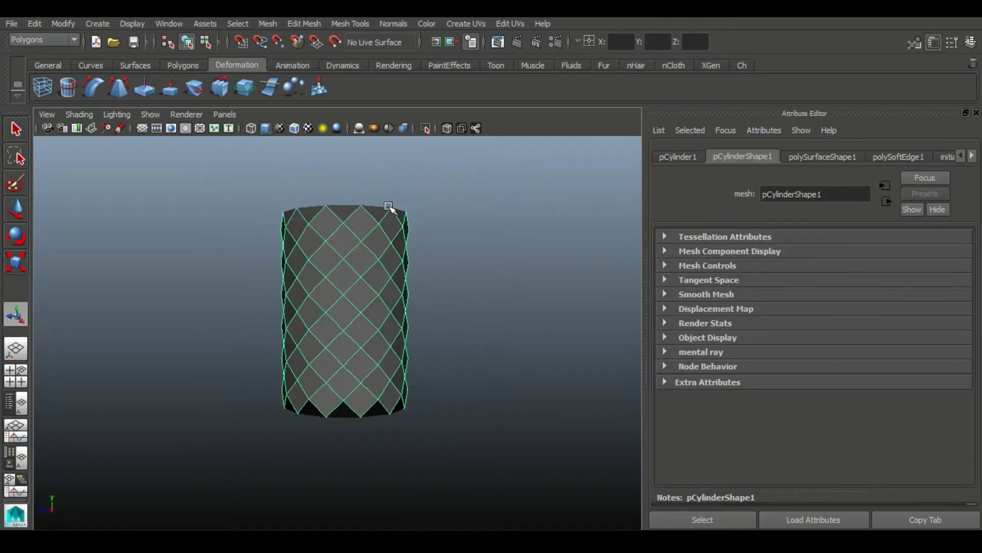
mouse_move(415, 204)
alt+mouse_down()
mouse_move(413, 224)
mouse_move(409, 189)
alt+mouse_up()
key(ctrl+z)
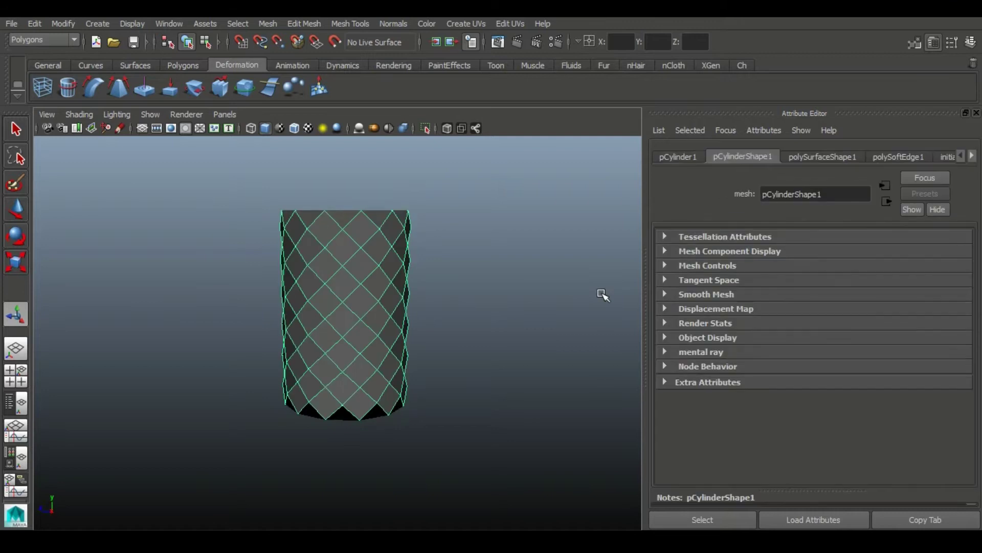
- Add a flare deformer to the cylinder and set its Curve to about 0.39
click(972, 157)
click(13, 215)
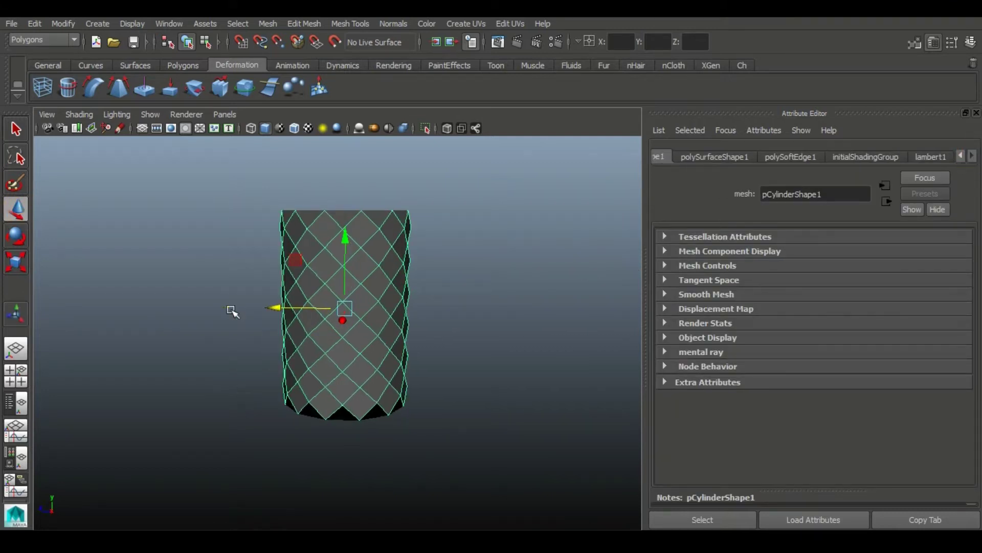
click(117, 94)
click(814, 156)
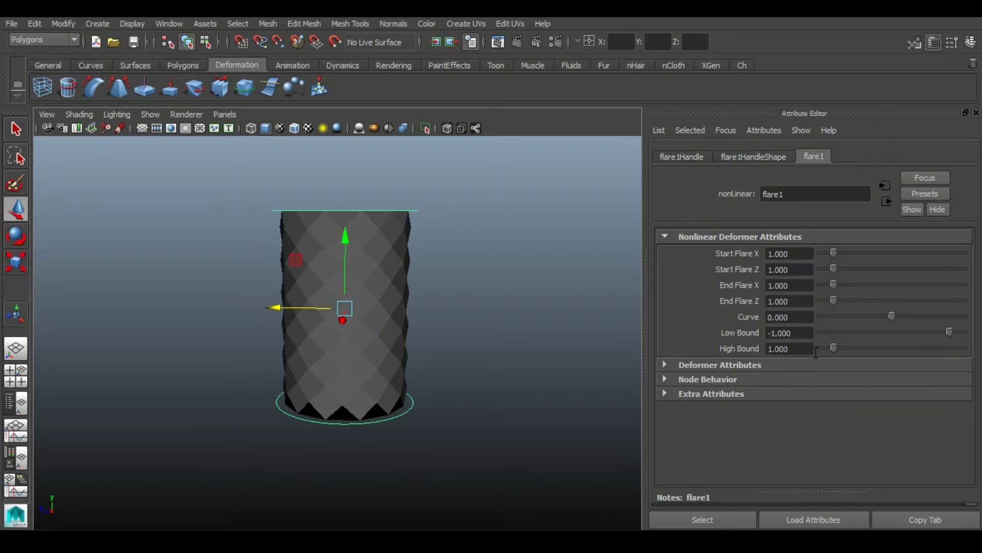
drag(892, 316, 900, 314)
alt+drag(219, 278, 220, 267)
- Try raising Start Flare X and End Flare Z on the flare deformer
drag(833, 253, 845, 254)
key(ctrl+z)
drag(833, 299, 842, 299)
key(ctrl+z)
- Set the flare deformer's High Bound to 0.85 and both Start Flare X and Start Flare Z to 0.7
drag(949, 331, 899, 320)
drag(833, 347, 831, 348)
alt+drag(478, 302, 399, 287)
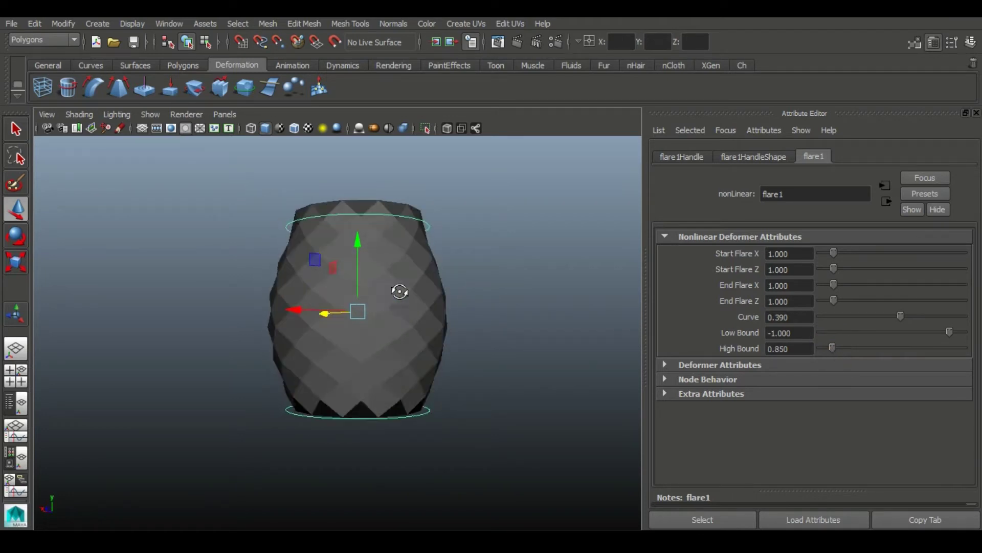
drag(836, 282, 829, 261)
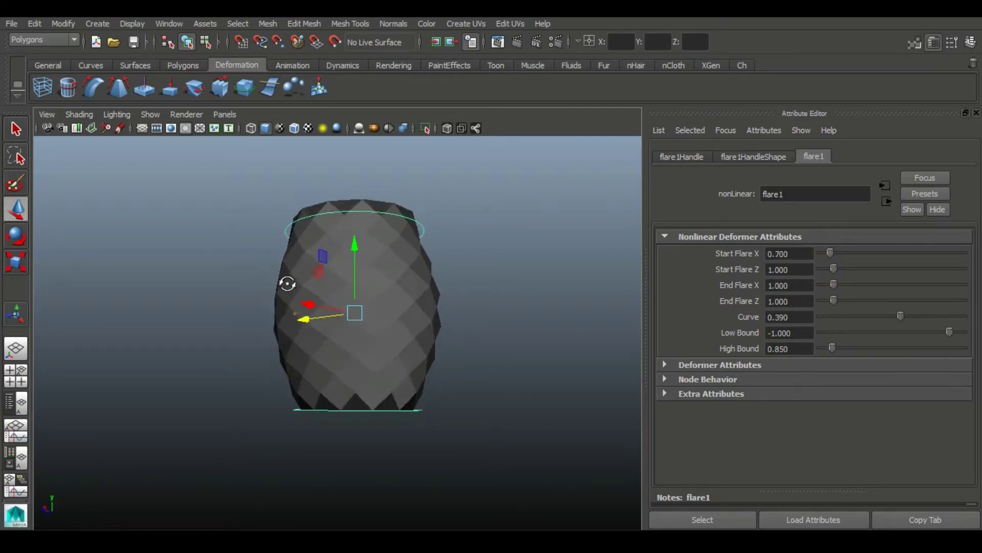
alt+drag(285, 281, 708, 309)
alt+drag(357, 285, 377, 368)
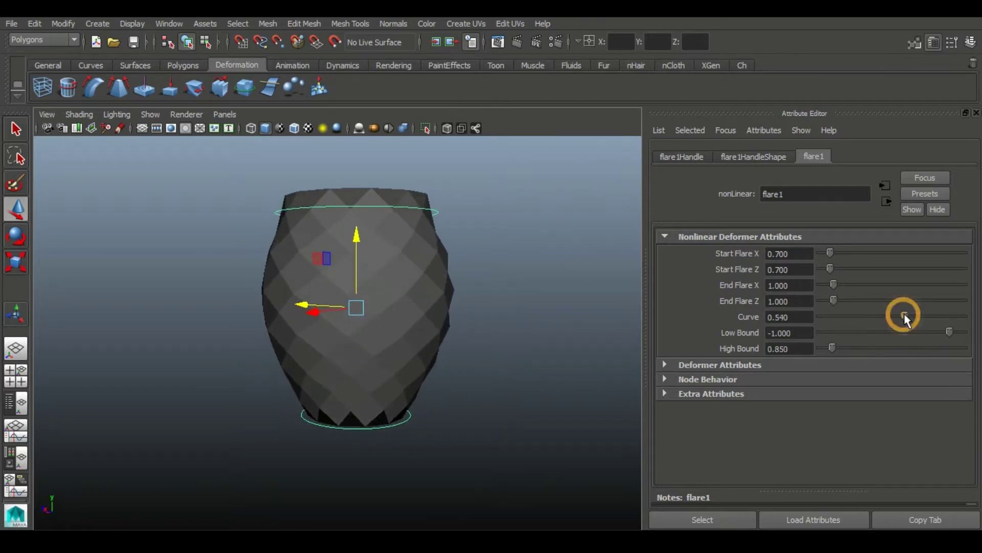
- Refine the flare with Curve about 0.51 and Low Bound -1.1, and adjust its High Bound and End Flare
drag(949, 332, 948, 333)
key(t)
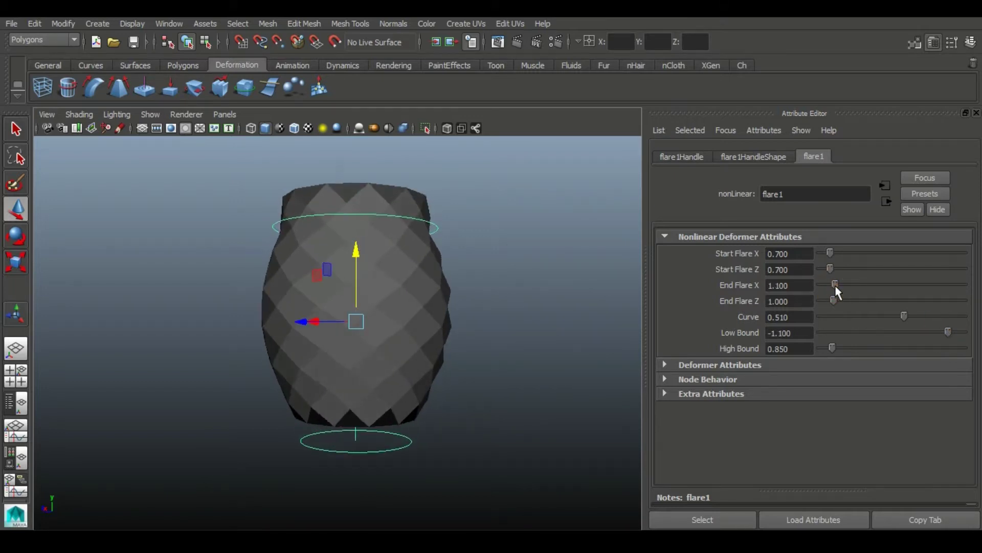
drag(832, 344, 834, 345)
alt+drag(459, 298, 439, 310)
mouse_move(831, 275)
mouse_down()
mouse_move(835, 300)
mouse_move(831, 286)
mouse_up()
alt+drag(329, 220, 356, 209)
- Scale the flared body slightly along its vertical axis and delete its construction history
click(386, 292)
key(r)
alt+drag(369, 313, 361, 318)
drag(355, 243, 357, 245)
click(742, 65)
click(194, 87)
alt+drag(423, 280, 399, 352)
click(471, 300)
- Triangulate the ring of faces around the top of the body
alt+drag(404, 220, 408, 269)
click(376, 245)
right_drag(408, 270, 408, 301)
click(392, 268)
shift+click(409, 252)
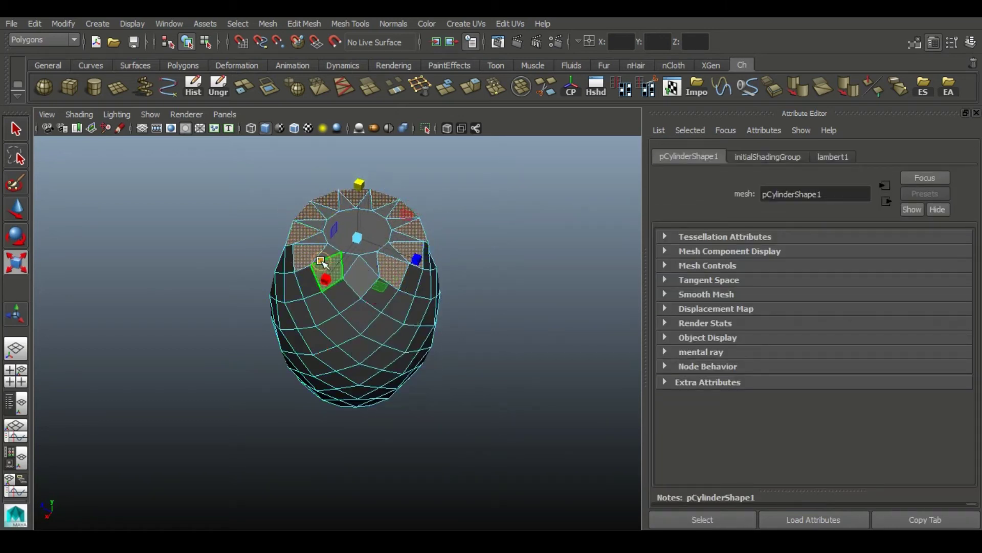
shift+click(362, 272)
click(15, 209)
alt+drag(313, 266, 302, 287)
click(821, 84)
alt+drag(439, 256, 314, 302)
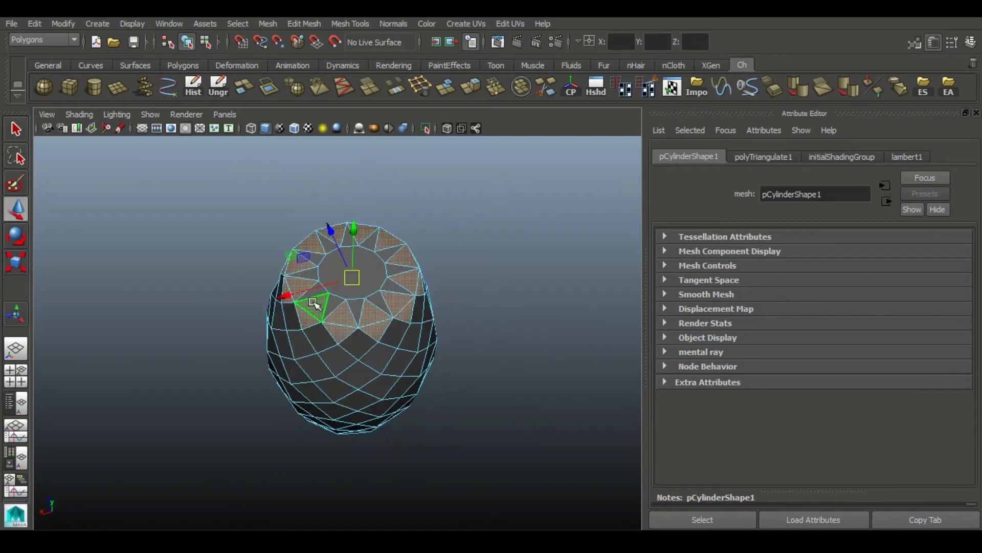
- Try to extrude the triangulated faces around the top cap
click(469, 90)
alt+drag(272, 238, 215, 239)
alt+drag(344, 258, 310, 256)
alt+drag(417, 200, 412, 174)
drag(202, 192, 222, 205)
alt+drag(524, 273, 479, 309)
key(ctrl+z)
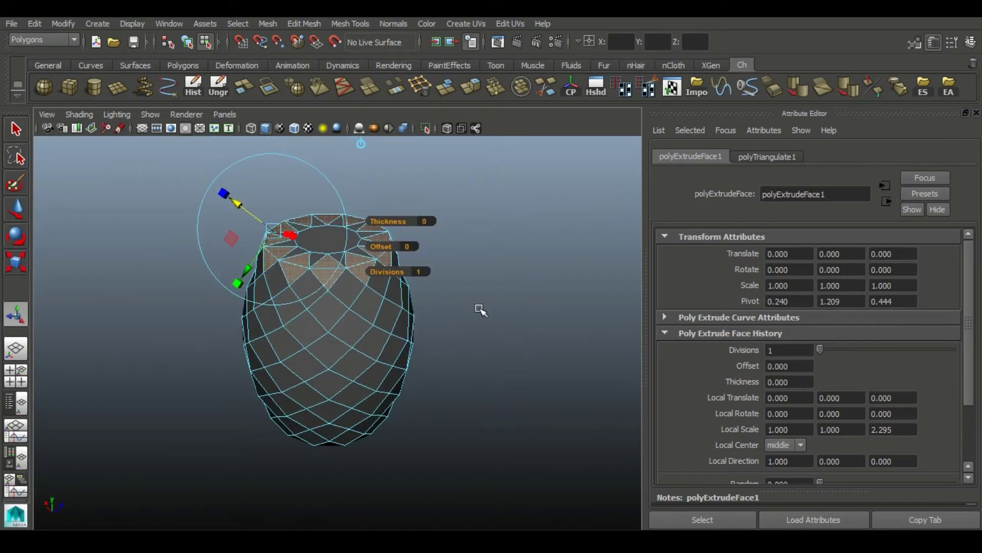
key(ctrl+z)
key(ctrl+z)
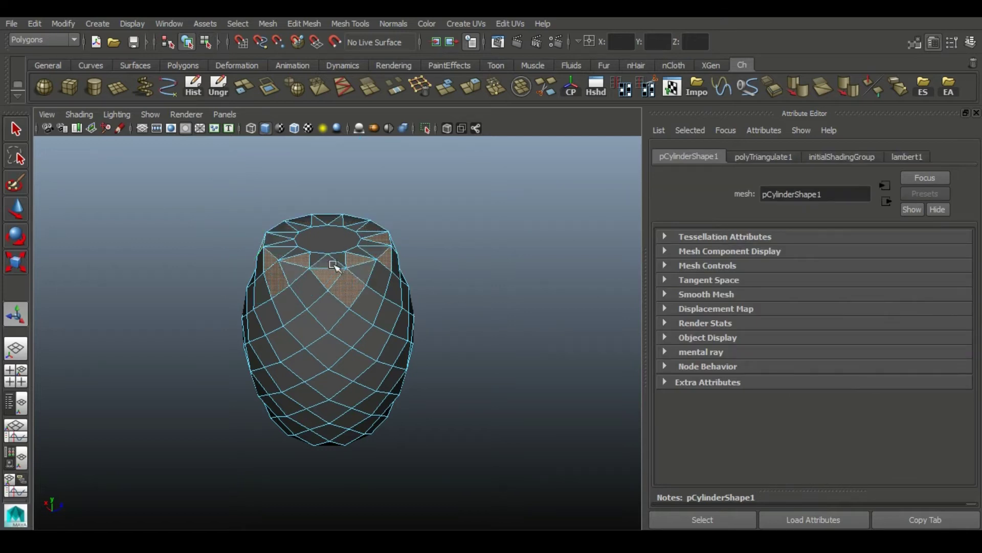
alt+drag(318, 261, 363, 326)
key(ctrl+z)
- Select all the triangular faces forming the ring around the top cap
right_drag(349, 324, 349, 244)
click(347, 324)
shift+click(315, 327)
shift+click(289, 315)
shift+click(275, 297)
shift+click(278, 269)
shift+click(292, 250)
shift+click(318, 245)
mouse_move(345, 238)
shift+mouse_down()
mouse_move(364, 248)
mouse_move(383, 296)
mouse_move(335, 320)
mouse_move(295, 305)
shift+mouse_up()
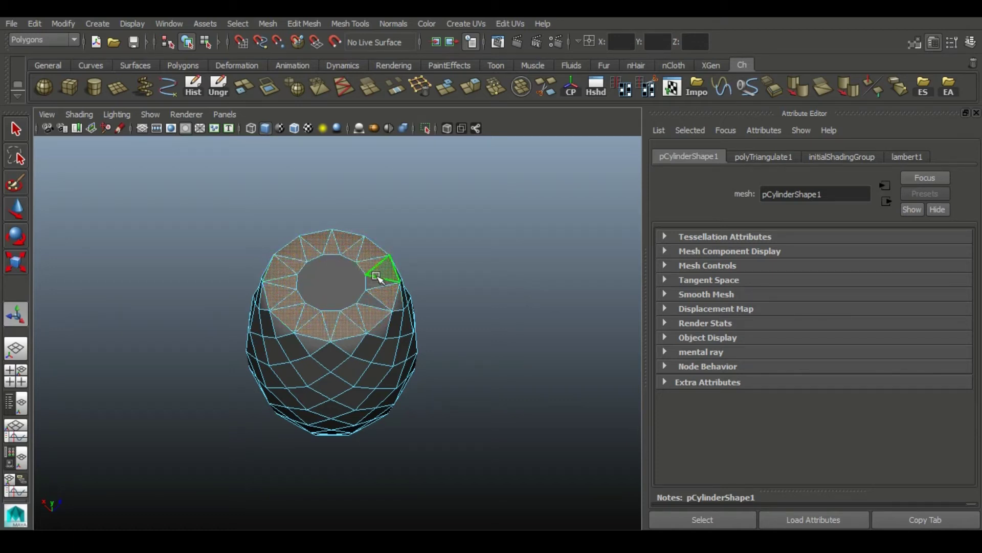
alt+drag(433, 317, 429, 252)
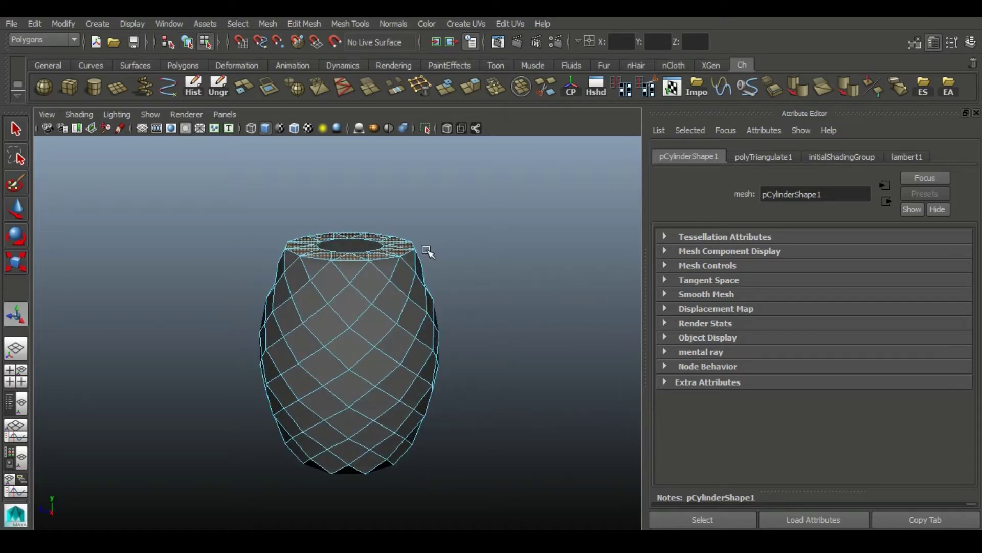
- Extrude the selected ring faces upward by about 0.94
click(472, 86)
drag(379, 207, 384, 86)
alt+right_drag(360, 329, 317, 319)
alt+drag(317, 318, 332, 287)
alt+middle_drag(358, 212, 339, 265)
drag(362, 188, 330, 306)
alt+right_drag(330, 306, 389, 307)
- Turn off Keep Faces Together for the extrusion and set its Random value to about 0.212
drag(966, 313, 963, 475)
alt+middle_drag(436, 332, 431, 310)
drag(822, 400, 860, 407)
alt+drag(409, 271, 329, 223)
click(769, 431)
drag(860, 403, 848, 404)
alt+drag(422, 307, 423, 253)
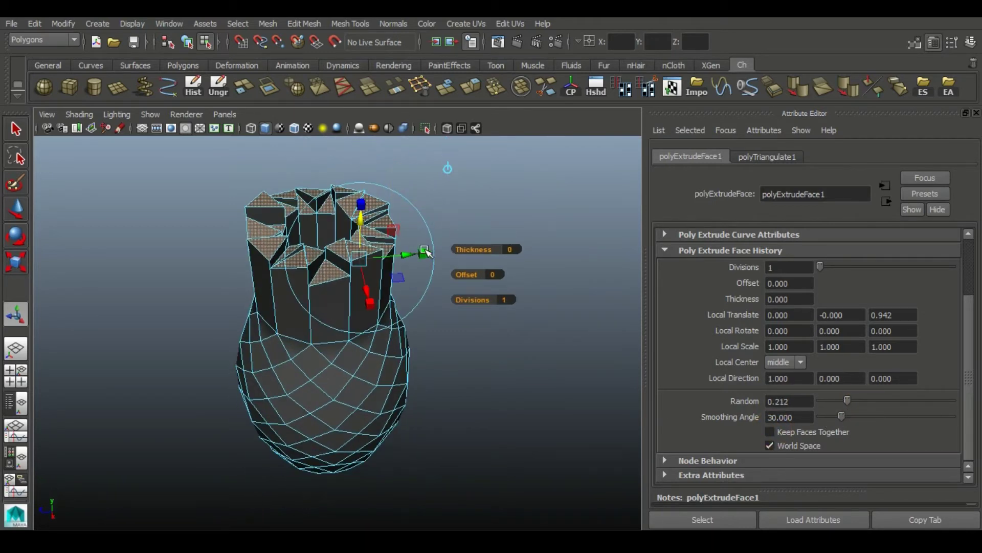
- Taper the extruded leaves to a local scale of about 0.3 and spread their tips outward
drag(359, 256, 331, 261)
alt+drag(332, 302, 348, 273)
alt+drag(414, 228, 405, 258)
click(11, 267)
drag(320, 260, 364, 225)
drag(323, 201, 402, 257)
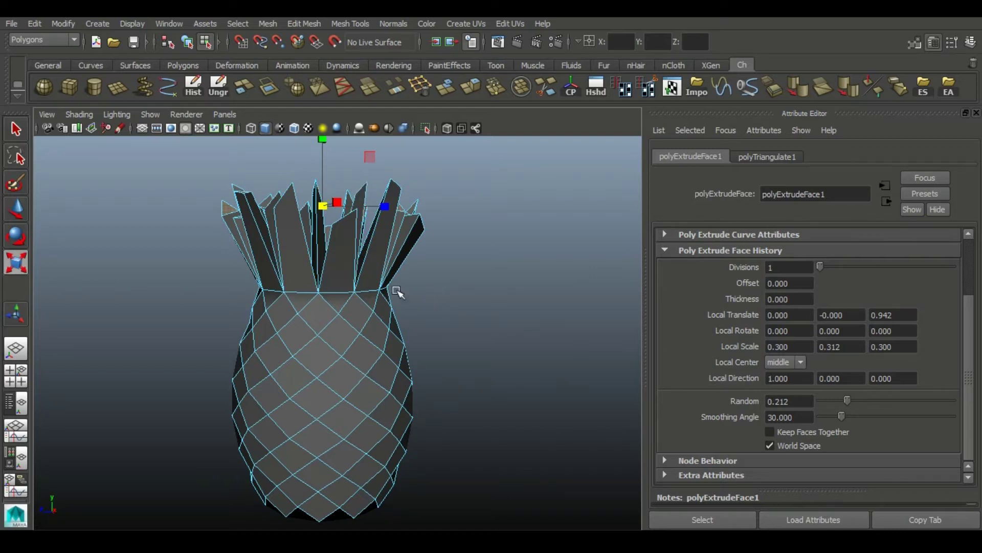
mouse_move(470, 228)
alt+mouse_down()
mouse_move(471, 250)
mouse_move(464, 211)
alt+mouse_up()
alt+drag(489, 308, 441, 168)
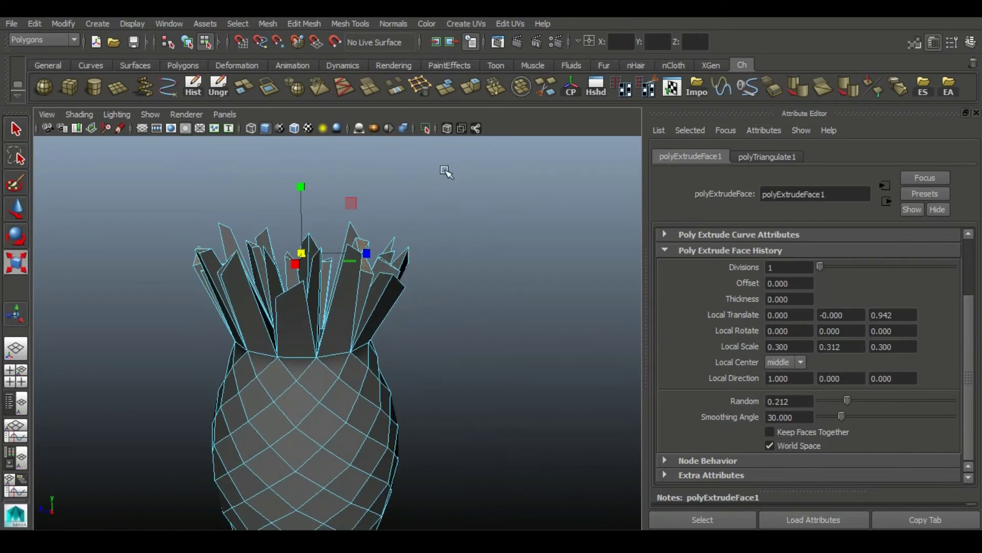
- Try to extrude the end faces of the leaves further
click(468, 92)
alt+drag(305, 246, 358, 240)
click(407, 209)
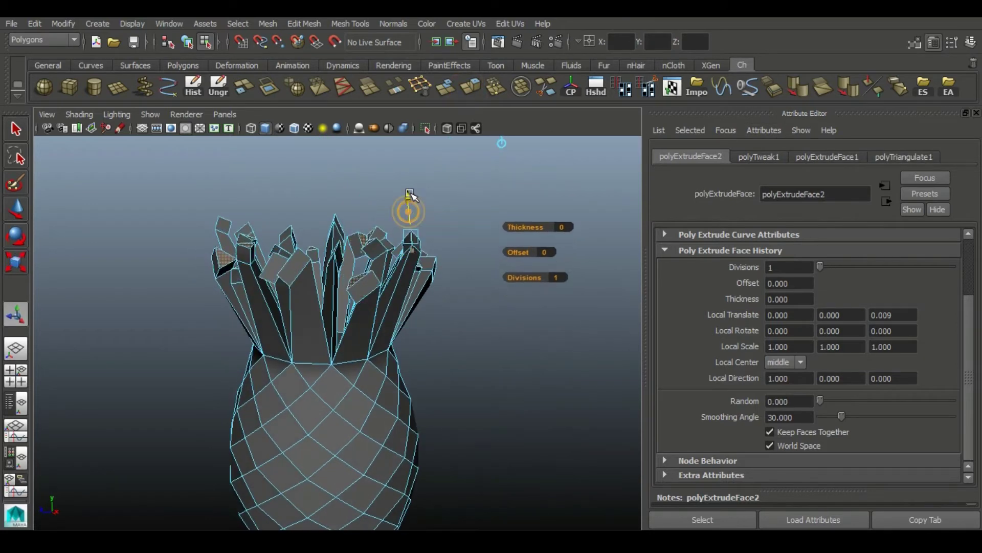
alt+drag(450, 292, 488, 299)
drag(487, 245, 482, 270)
key(ctrl+z)
key(ctrl+z)
drag(438, 223, 433, 210)
alt+drag(438, 252, 304, 237)
click(898, 87)
alt+drag(435, 327, 357, 352)
key(ctrl+z)
key(ctrl+z)
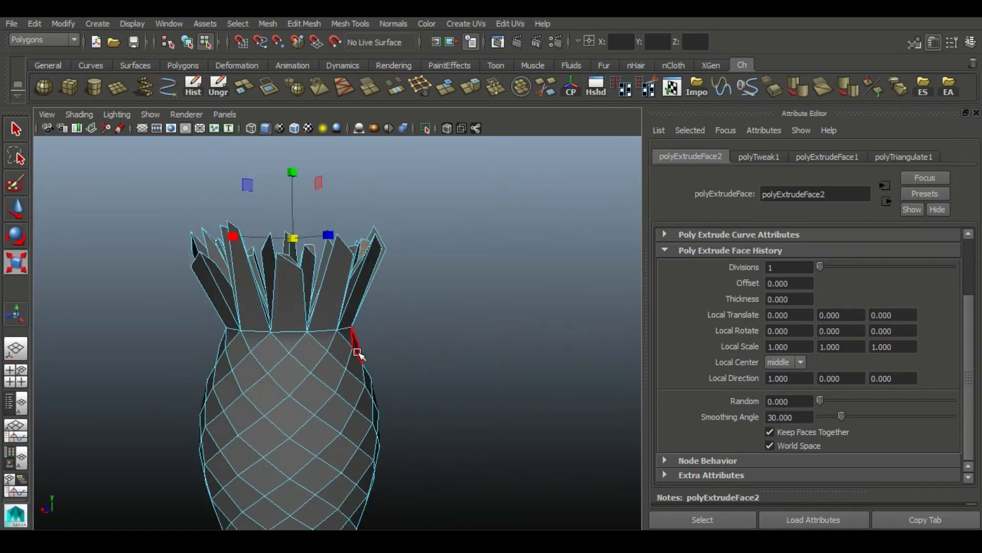
- Collapse the end faces of the leaves so that each leaf ends in a sharp point
click(895, 85)
alt+drag(423, 307, 413, 355)
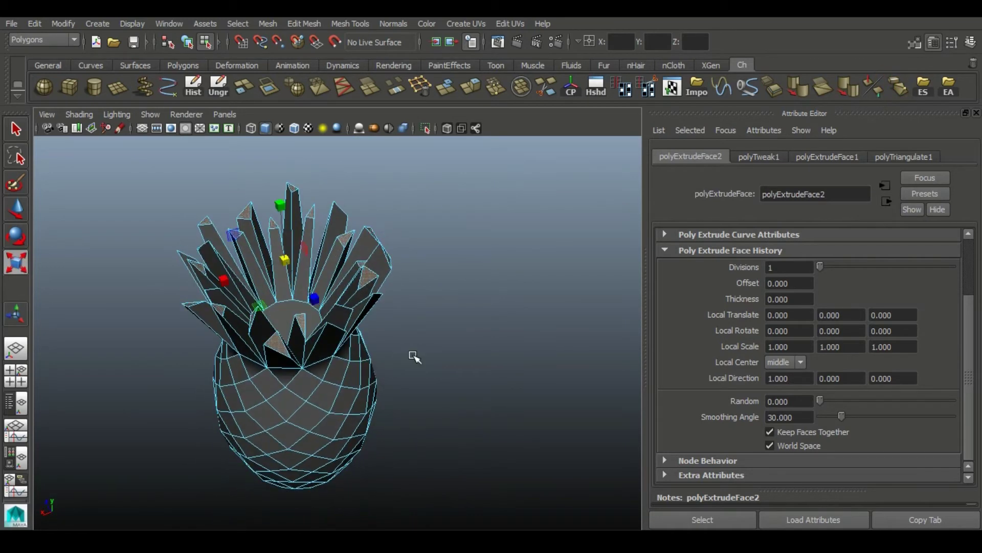
click(926, 88)
alt+drag(279, 253, 286, 331)
- Try to subdivide the top cap face between the leaves
click(291, 288)
alt+drag(429, 254, 425, 288)
click(364, 85)
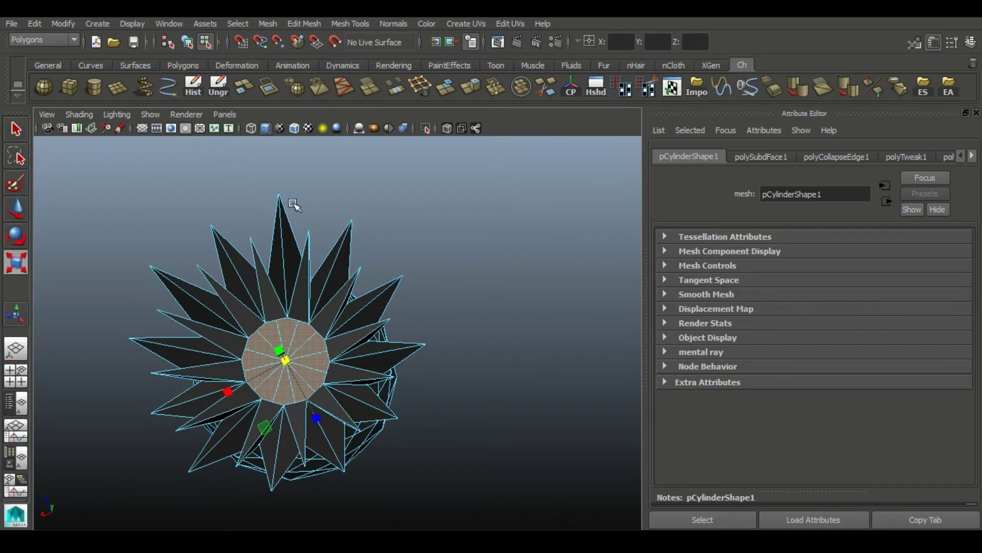
scroll(295, 300, up, 3)
click(972, 155)
key(ctrl+z)
- Delete the mesh's history and subdivide the top cap face with the subdivision mode set to triangles
right_drag(342, 296, 340, 266)
click(194, 87)
click(341, 320)
click(379, 88)
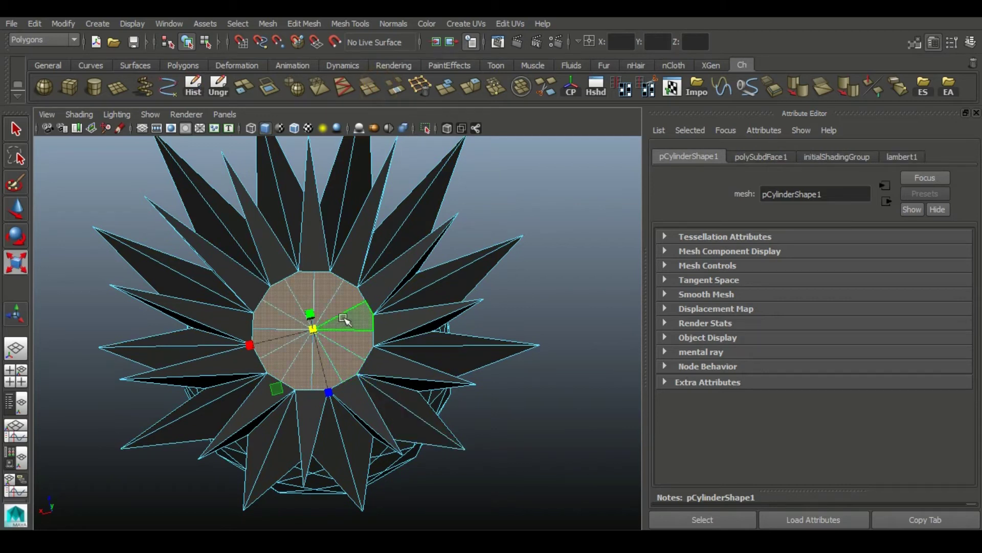
click(785, 162)
click(788, 285)
click(793, 302)
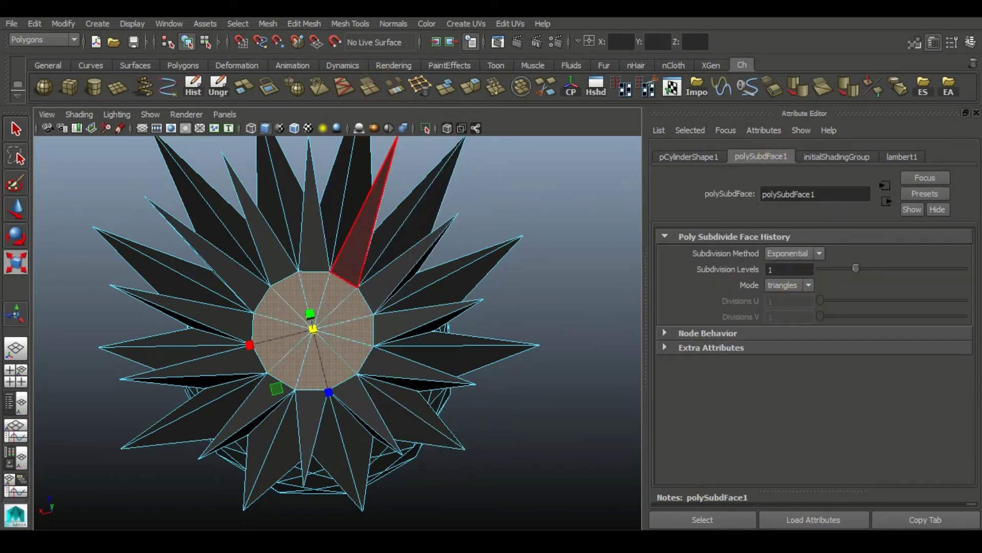
- Connect the components of the subdivided top cap face to add a concentric ring of edges between the leaves
click(340, 89)
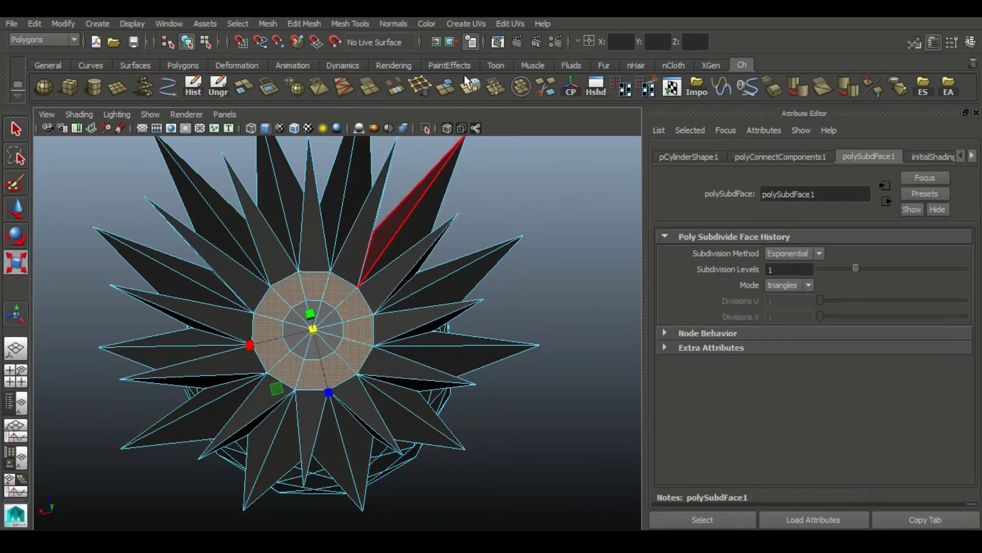
alt+drag(389, 380, 399, 276)
key(ctrl+z)
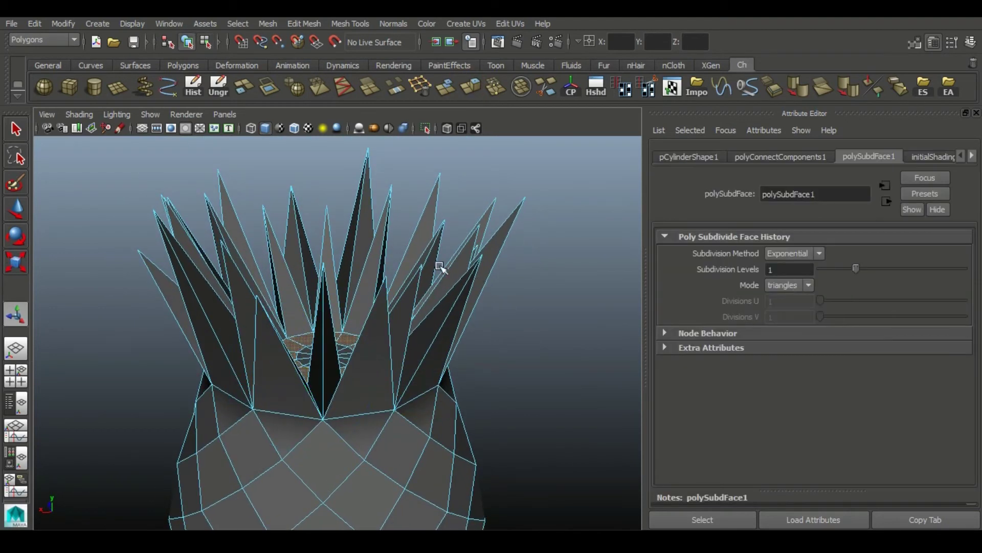
- Extrude the top cap faces upward by about 0.66 from the centre of the crown
alt+drag(479, 278, 401, 336)
click(392, 348)
right_drag(341, 348, 340, 241)
alt+drag(366, 351, 446, 154)
click(469, 88)
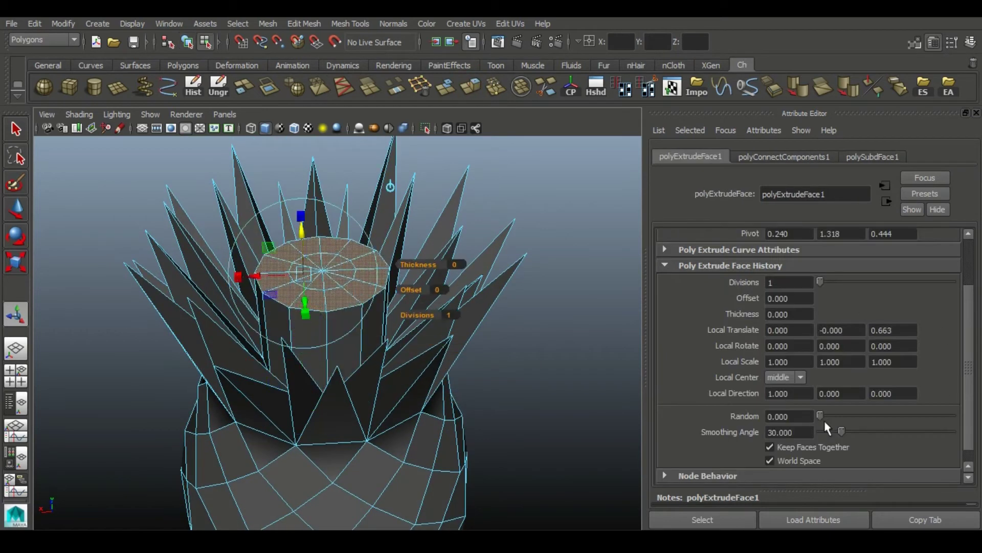
- Separate the extruded cap faces by turning off Keep Faces Together, set Random to 1.000 and raise them to about 1.13
mouse_move(520, 279)
alt+mouse_down()
mouse_move(521, 269)
mouse_move(513, 305)
mouse_move(517, 289)
alt+mouse_up()
alt+drag(372, 318, 373, 221)
alt+drag(258, 256, 262, 233)
drag(323, 209, 323, 190)
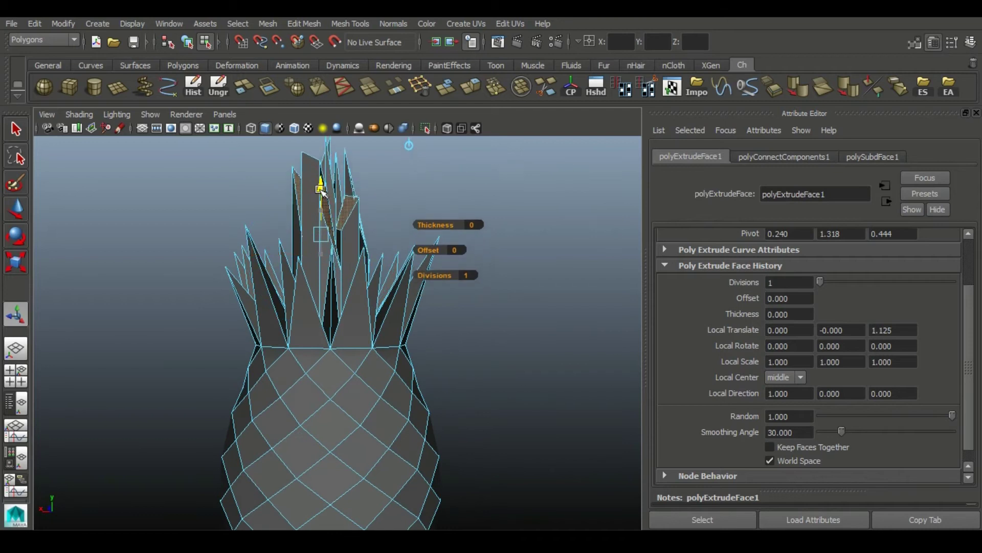
- Shrink the ends of the inner extruded leaves to sharp points and adjust the height of the extrusion
click(11, 265)
alt+drag(378, 235, 348, 255)
click(906, 89)
key(t)
drag(331, 213, 353, 128)
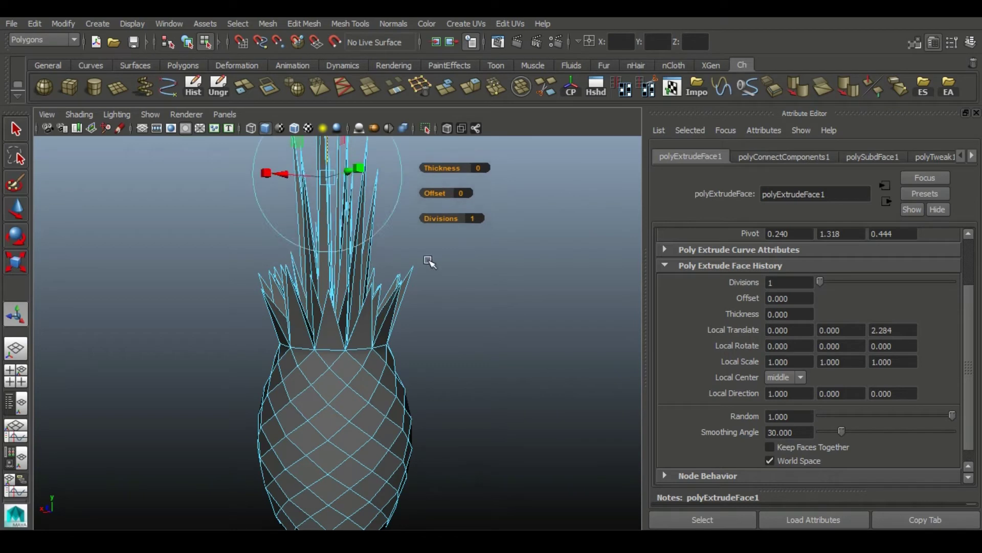
alt+right_drag(435, 259, 384, 222)
drag(329, 166, 330, 205)
mouse_move(356, 327)
alt+mouse_down()
mouse_move(375, 390)
mouse_move(361, 332)
alt+mouse_up()
- Select the tip vertices of all crown leaves and move them up to lengthen the leaves
right_drag(361, 331, 313, 328)
drag(173, 149, 436, 321)
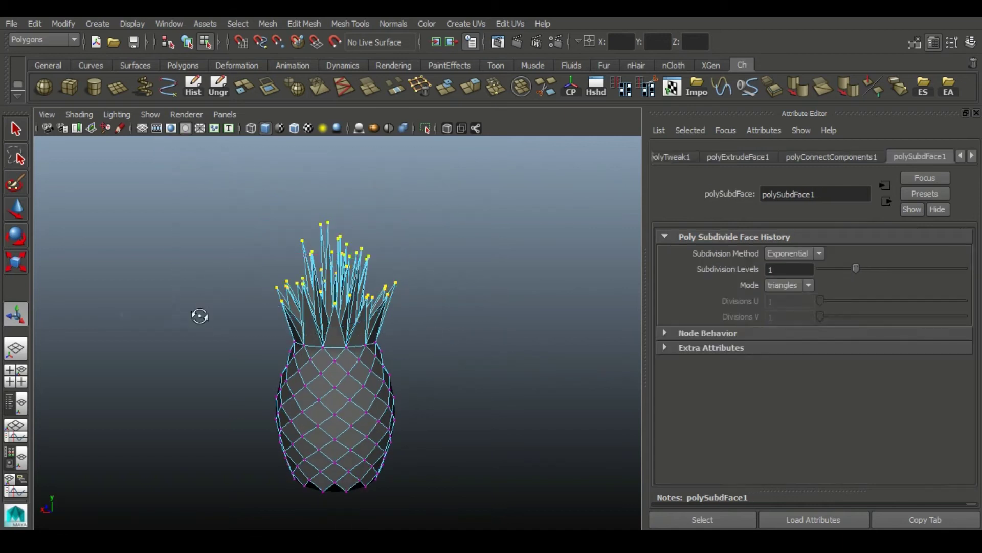
alt+drag(109, 316, 428, 320)
alt+drag(321, 350, 420, 383)
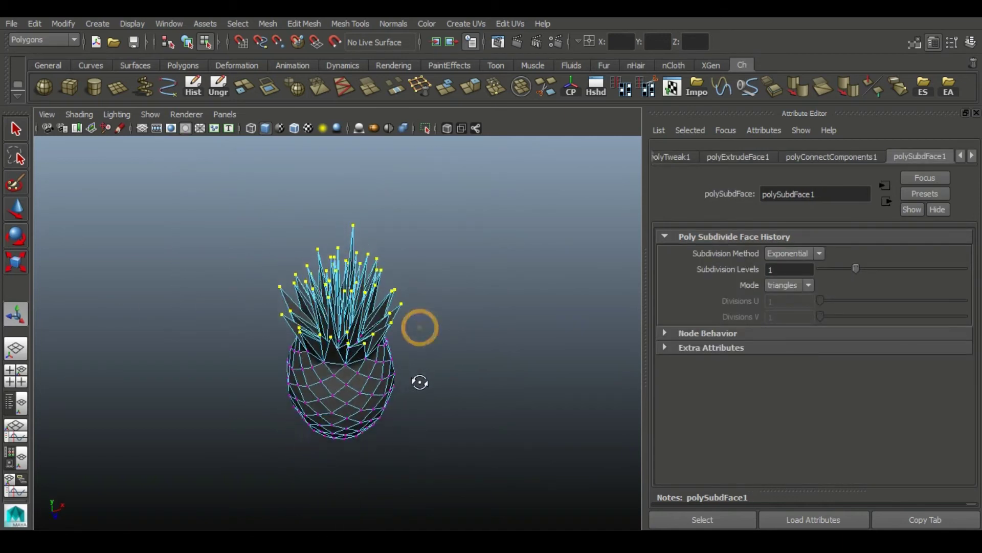
click(16, 208)
alt+drag(405, 287, 409, 167)
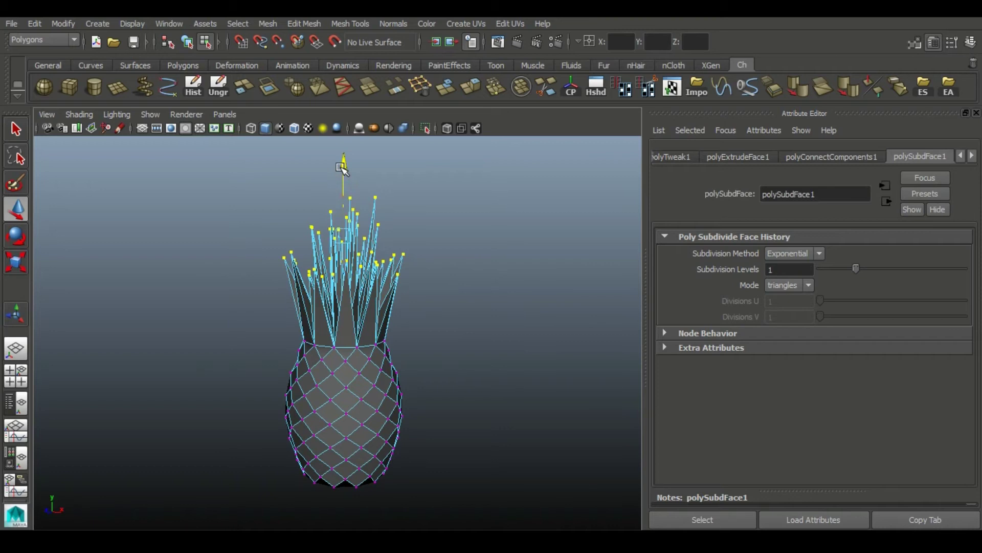
click(475, 276)
- Move the bottom cap face vertically to reshape the underside of the body
right_click(399, 308)
right_drag(331, 208, 427, 148)
alt+drag(514, 337, 294, 345)
click(359, 382)
alt+drag(358, 381, 350, 209)
right_drag(350, 209, 347, 248)
click(334, 380)
alt+drag(323, 254, 310, 367)
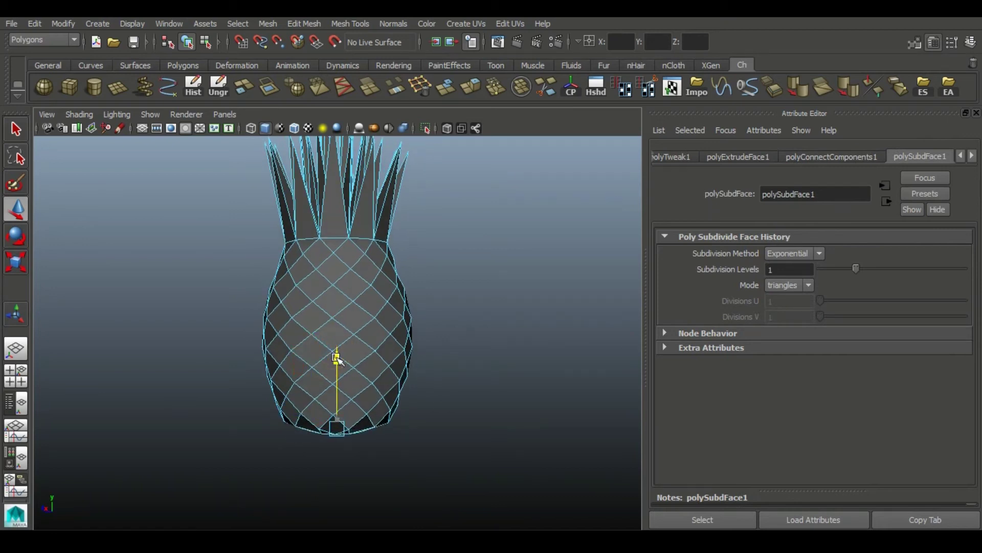
alt+drag(337, 364, 346, 290)
- Return to object mode, delete the mesh's history and harden its edges for a faceted look
right_drag(347, 246, 392, 221)
click(450, 325)
alt+drag(450, 325, 338, 305)
click(324, 298)
click(533, 171)
alt+drag(532, 172, 335, 389)
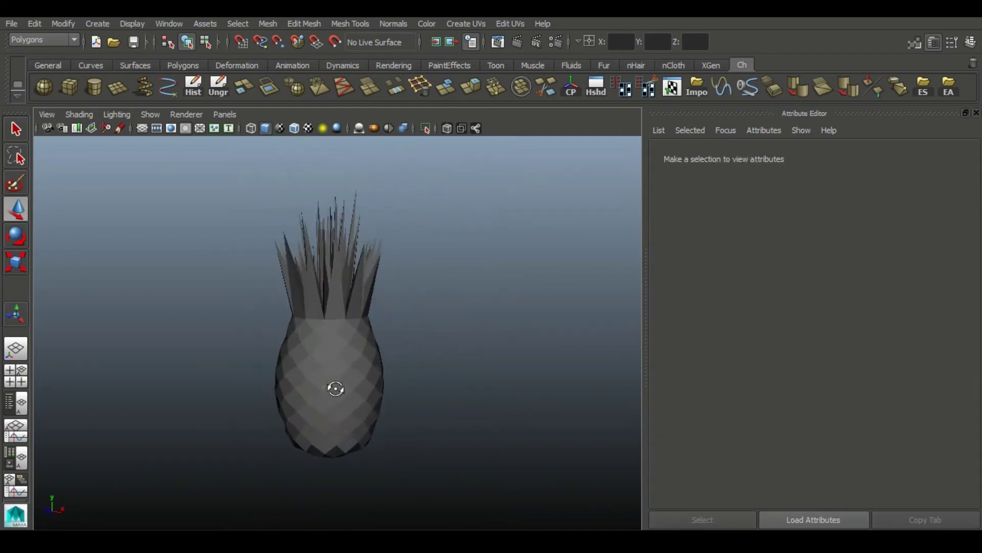
- Select all faces of the leaf crown and assign them a new Lambert material
click(338, 358)
drag(228, 139, 417, 301)
key(b)
mouse_move(485, 287)
alt+mouse_down()
mouse_move(483, 408)
mouse_move(486, 279)
alt+mouse_up()
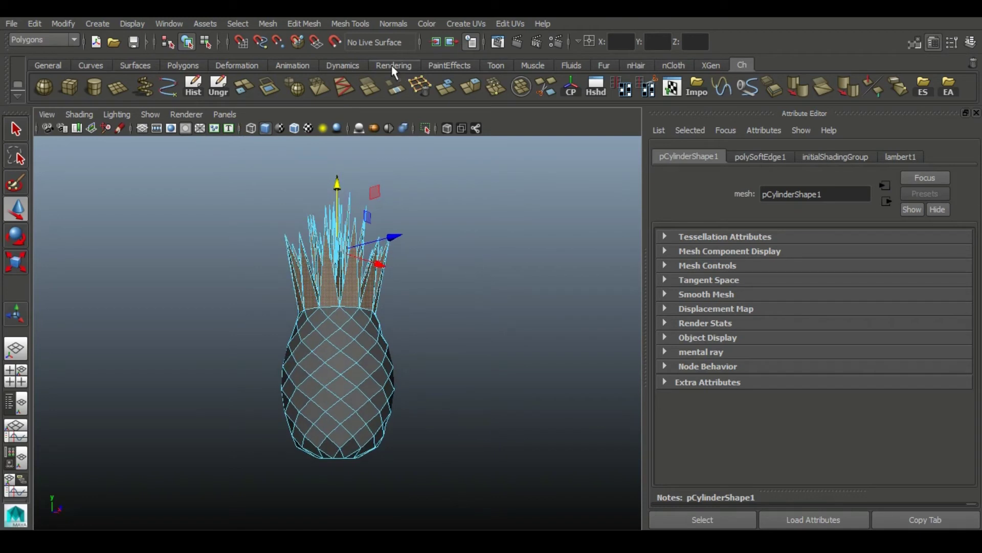
click(392, 65)
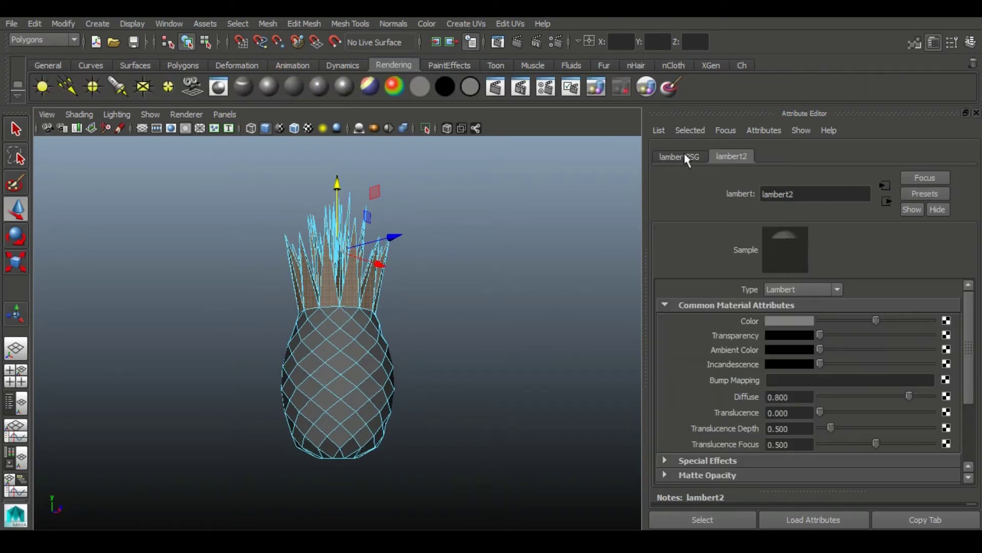
- Set the leaf material's colour to a dark green with a slight yellow tint
click(791, 322)
click(770, 288)
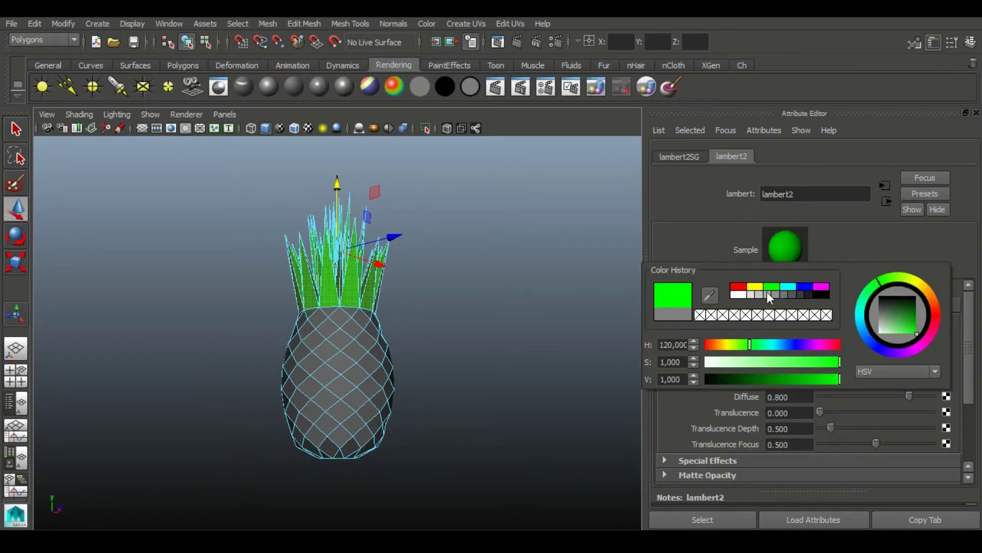
click(764, 379)
click(739, 344)
drag(741, 344, 736, 344)
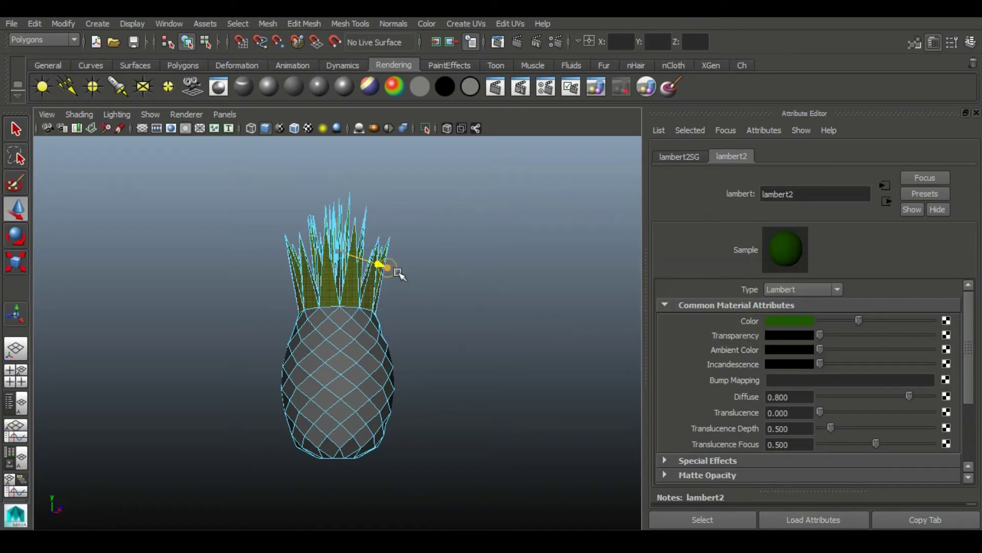
- Select all faces of the pineapple body and assign them a new Lambert material
click(481, 261)
alt+drag(469, 285, 454, 291)
drag(376, 217, 444, 275)
right_drag(330, 287, 338, 336)
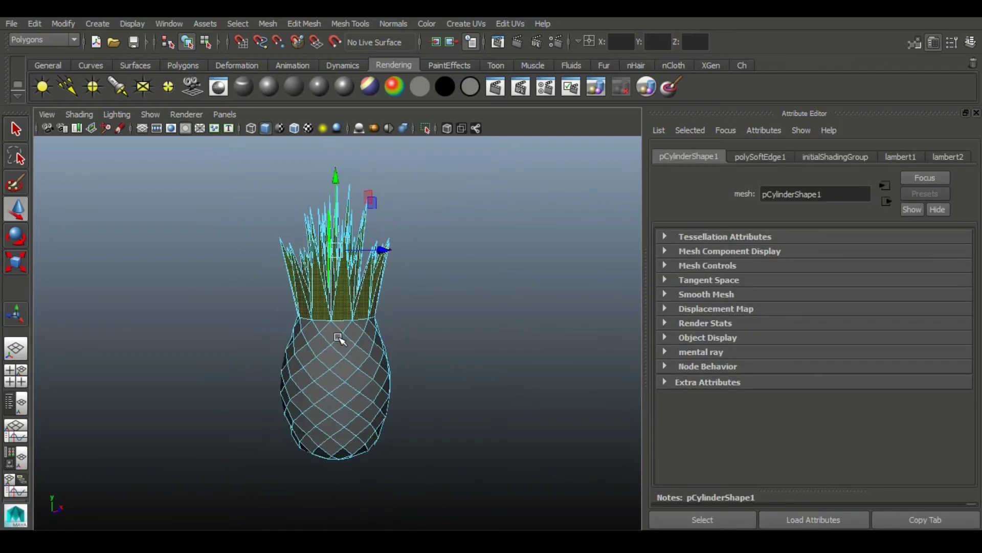
click(742, 65)
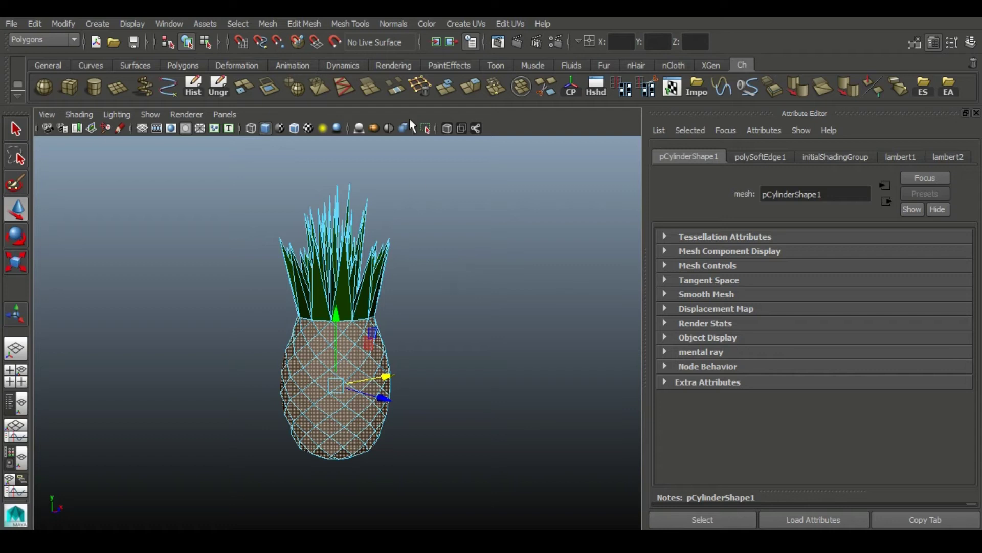
click(379, 65)
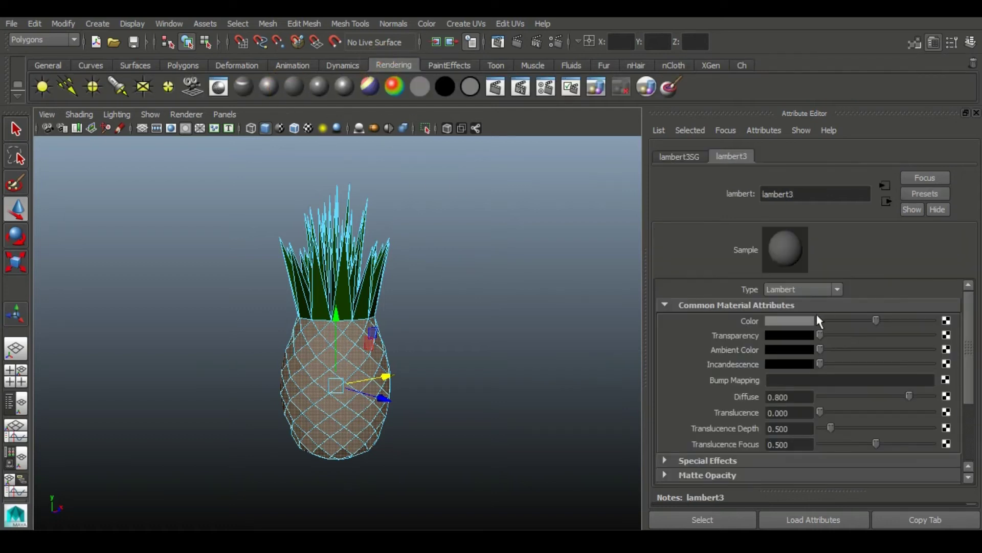
- Set the body material's colour to a slightly darkened orange
click(816, 321)
click(759, 284)
click(722, 341)
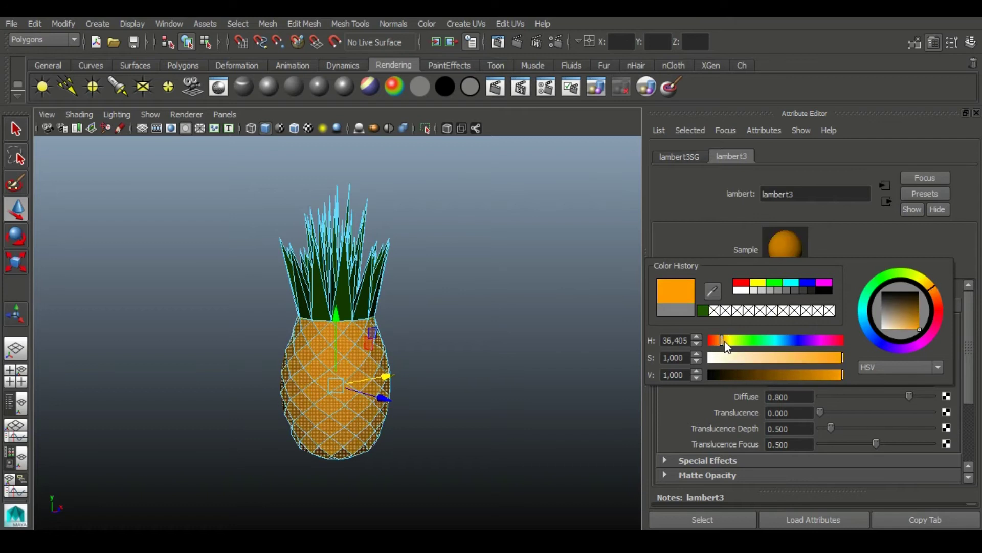
click(800, 375)
click(426, 296)
- Assign the green leaf material to the ring of triangular body faces directly below the crown
scroll(333, 241, up, 2)
alt+drag(333, 241, 588, 376)
alt+right_drag(174, 268, 191, 312)
click(318, 307)
alt+drag(193, 322, 327, 325)
shift+click(361, 324)
shift+click(317, 318)
alt+drag(246, 358, 356, 323)
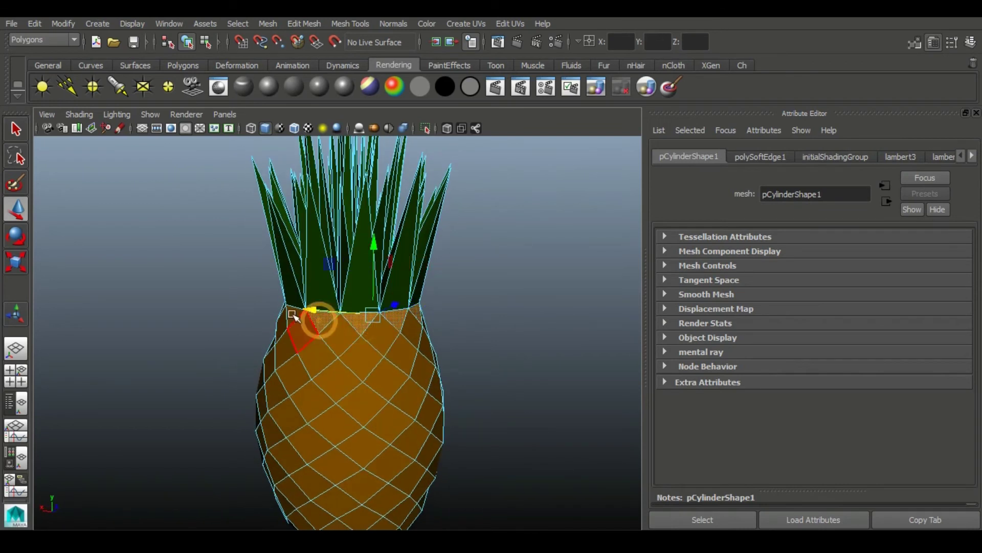
alt+drag(296, 385, 336, 326)
alt+drag(269, 307, 332, 340)
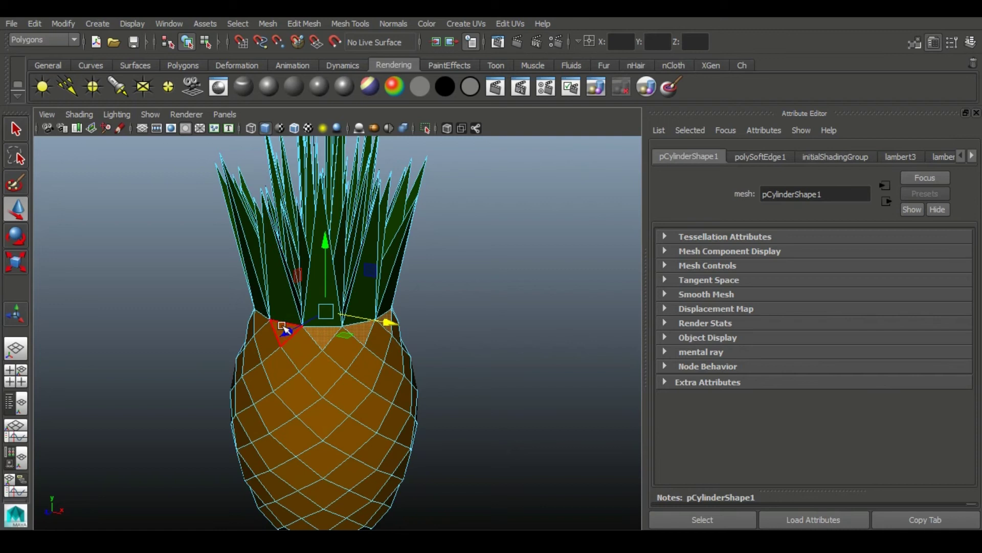
alt+drag(257, 324, 318, 209)
right_drag(317, 209, 408, 513)
click(528, 410)
- Select the ring of edges between the leaves and the green triangles and try to delete it
right_drag(349, 210, 467, 145)
alt+drag(494, 352, 338, 342)
alt+right_drag(239, 272, 256, 292)
alt+drag(379, 424, 290, 432)
alt+drag(231, 344, 360, 356)
right_drag(314, 212, 243, 197)
click(311, 285)
alt+drag(312, 284, 328, 333)
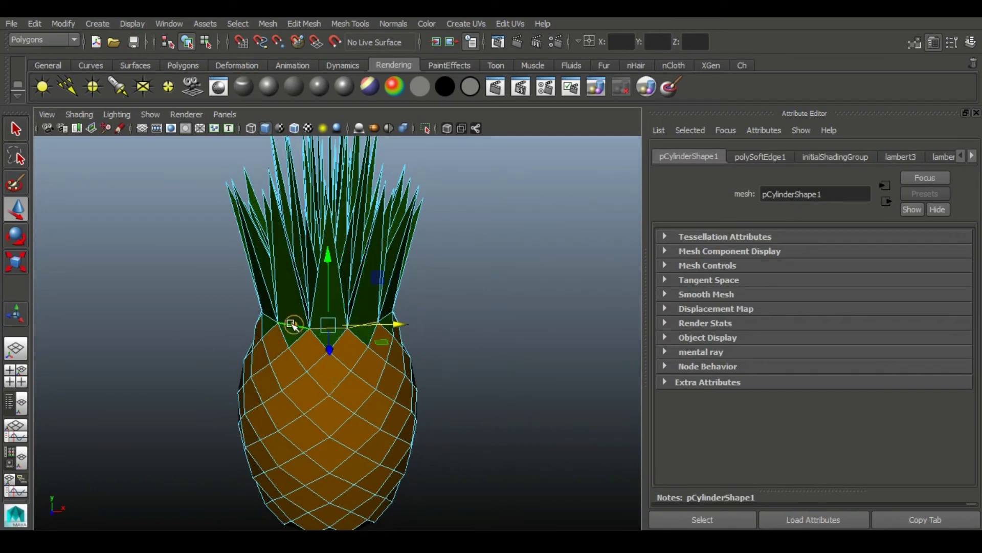
alt+drag(267, 383, 348, 327)
alt+drag(271, 402, 340, 319)
alt+right_drag(300, 289, 350, 312)
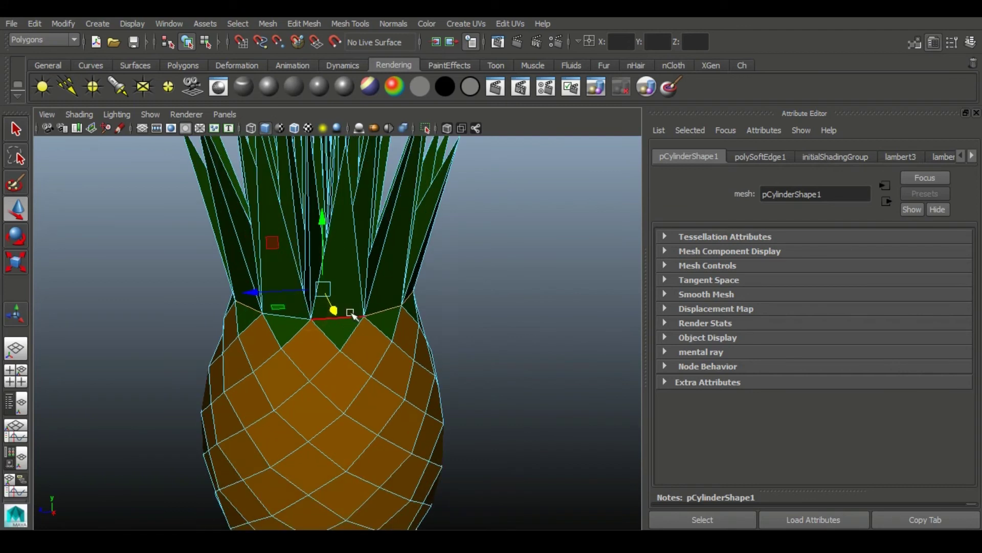
alt+drag(254, 388, 237, 408)
click(286, 384)
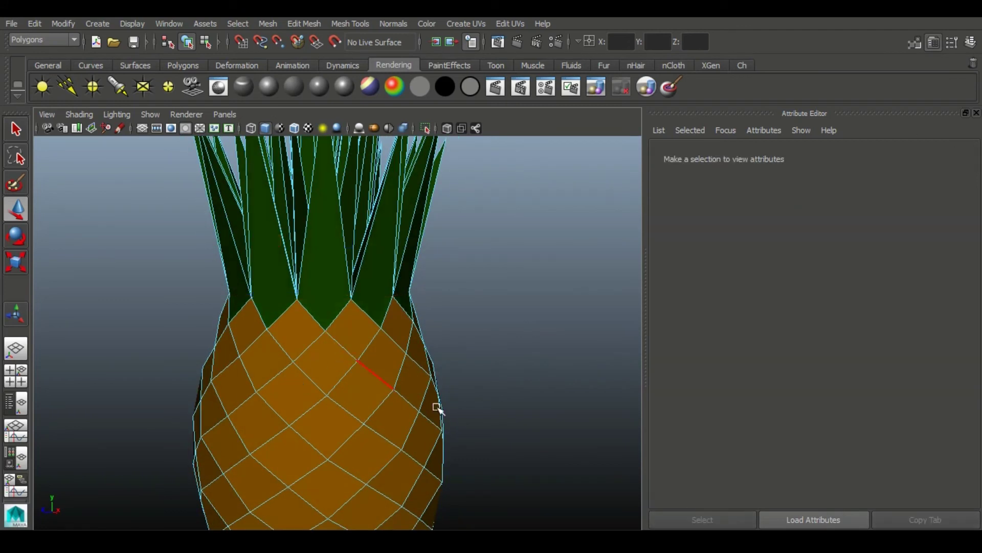
- Undo the edge deletion and soften the ring of edges at the base of the crown
alt+right_drag(453, 409, 343, 296)
alt+drag(343, 297, 258, 296)
alt+right_drag(258, 295, 301, 334)
click(300, 333)
click(742, 65)
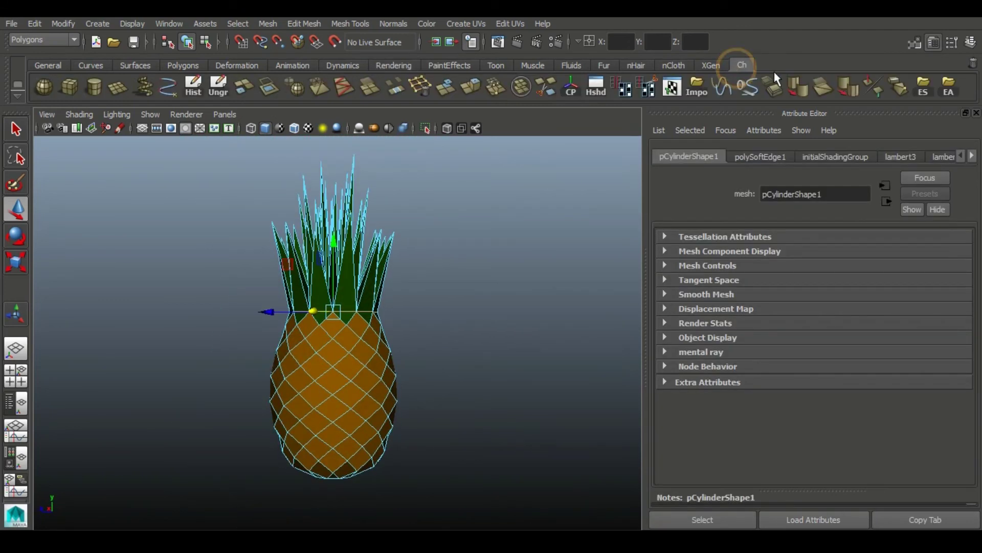
click(440, 297)
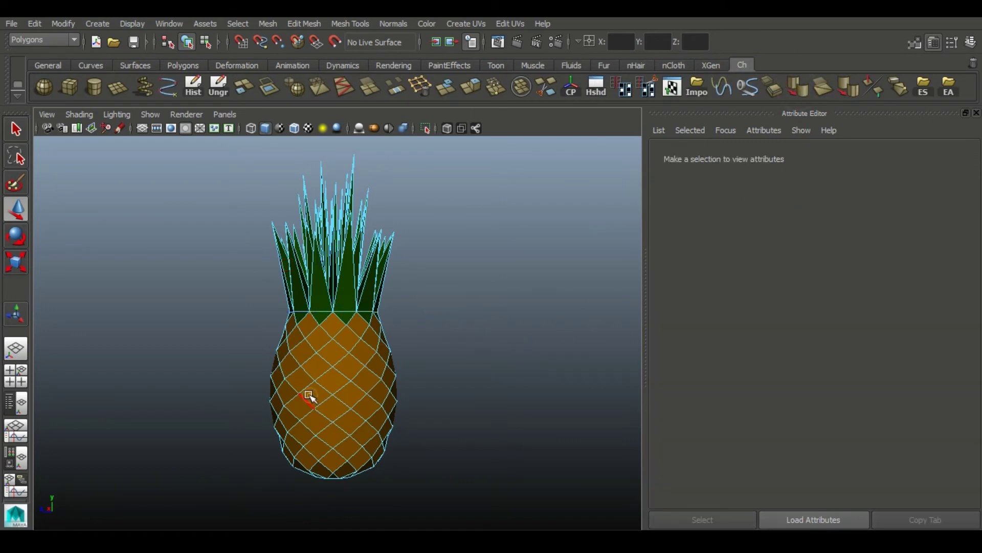
- Extrude the cap face on the underside of the body
alt+drag(437, 310, 100, 304)
alt+drag(248, 327, 290, 369)
click(307, 341)
right_drag(304, 210, 302, 254)
click(309, 399)
alt+drag(423, 311, 455, 233)
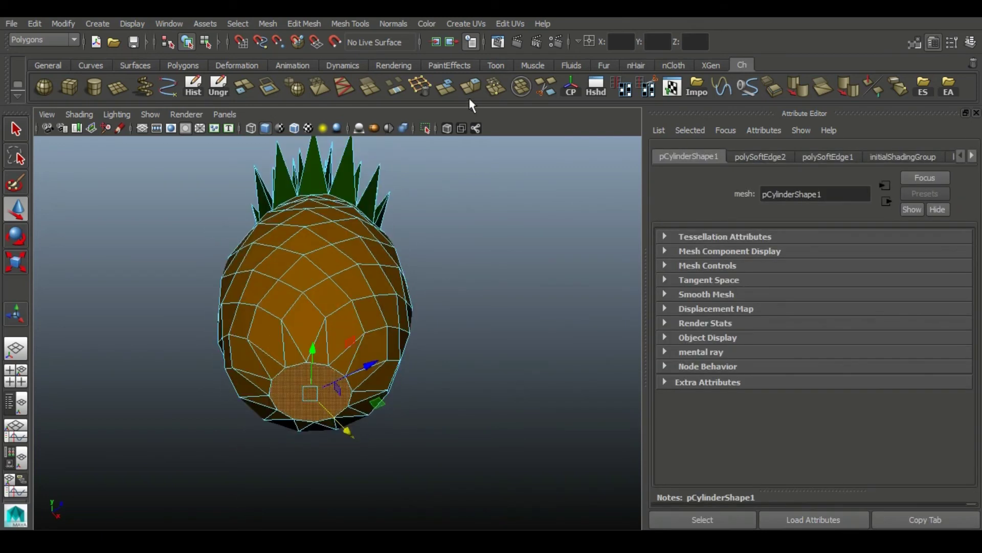
click(470, 88)
- Pull the extruded underside face slightly outward and adjust its scale to form a short base
alt+drag(337, 385, 308, 427)
drag(310, 386, 325, 391)
alt+drag(342, 337, 333, 430)
drag(309, 495, 308, 489)
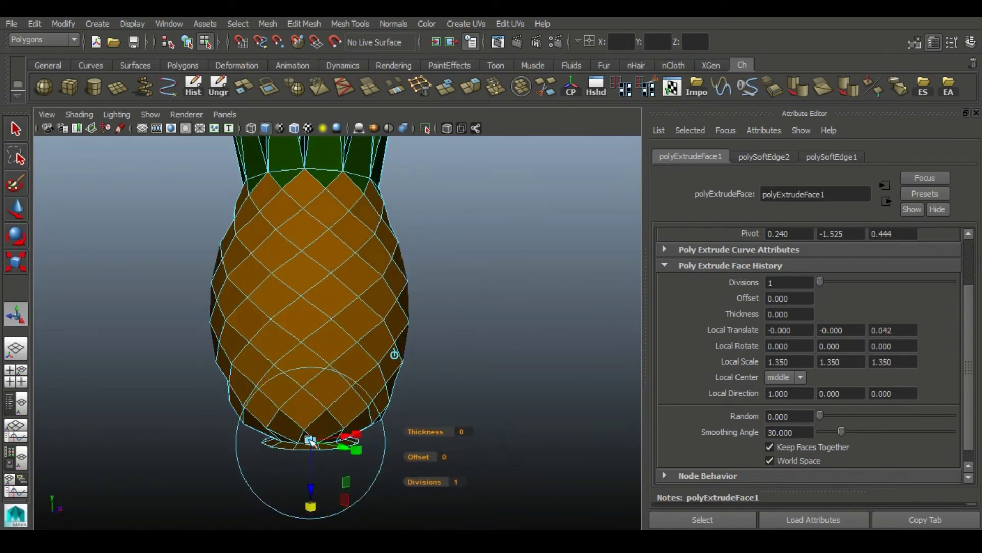
drag(303, 437, 316, 373)
alt+right_drag(316, 373, 453, 444)
click(456, 444)
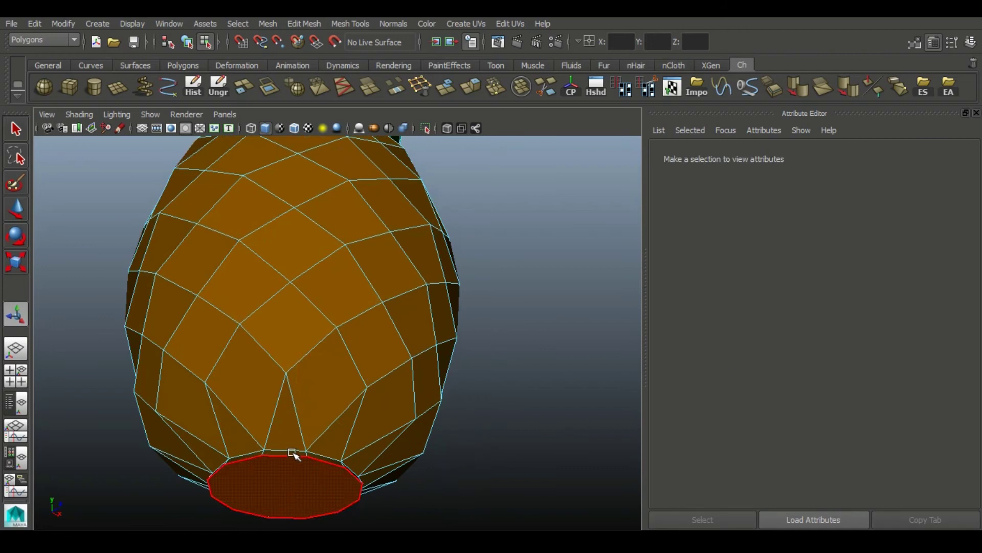
- Assign the green leaf material to the underside cap and its extruded side faces, and return to object mode
click(292, 452)
shift+click(316, 471)
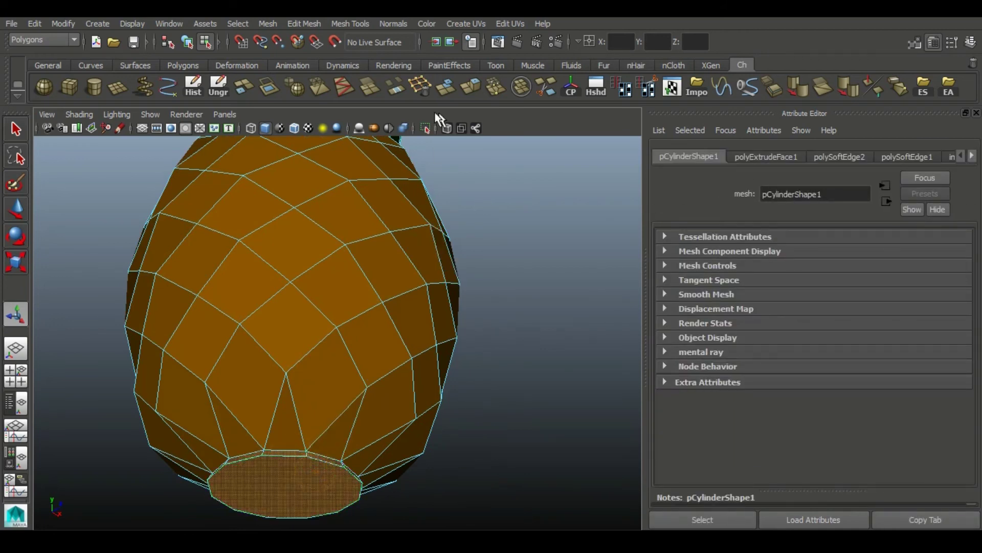
click(384, 64)
right_drag(298, 482, 393, 514)
click(594, 351)
alt+right_drag(532, 413, 431, 288)
alt+drag(431, 288, 440, 347)
alt+middle_drag(440, 347, 444, 410)
right_drag(362, 226, 420, 191)
click(482, 215)
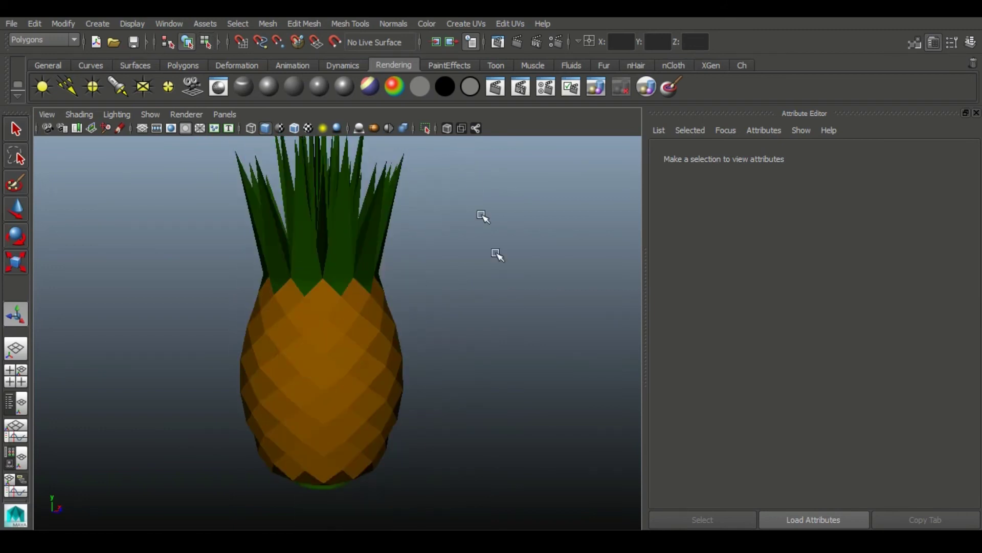
- Select the green underside cap face, try deleting it and undo the deletion
alt+right_drag(493, 332, 450, 297)
alt+drag(450, 297, 445, 267)
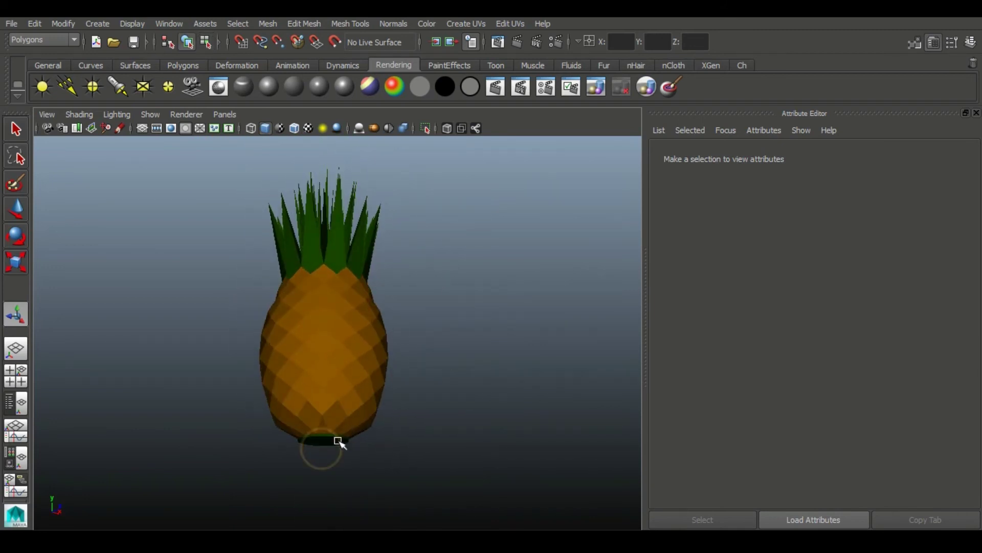
alt+drag(337, 440, 331, 379)
click(331, 379)
alt+right_drag(268, 318, 317, 446)
alt+middle_drag(317, 446, 342, 362)
right_drag(339, 210, 331, 258)
click(343, 344)
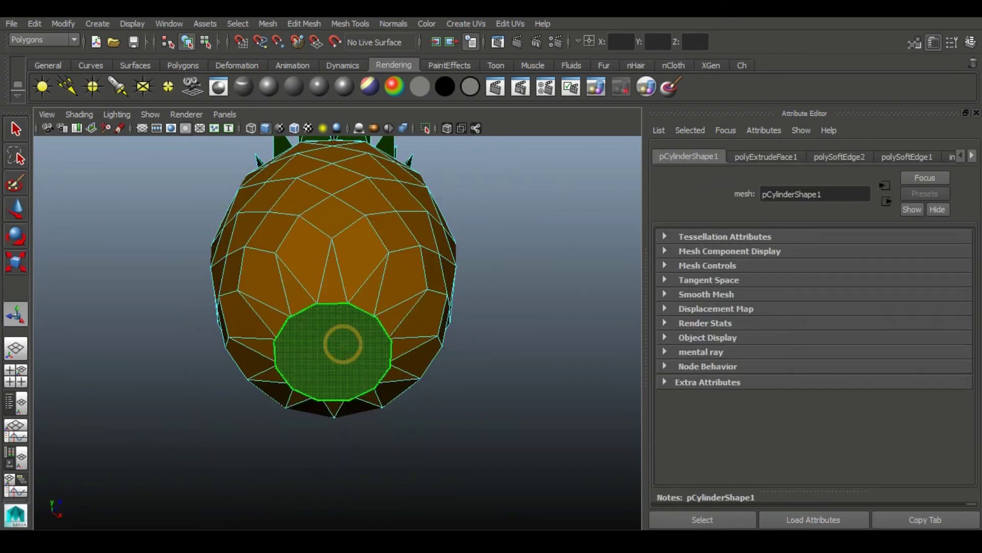
key(Delete)
key(ctrl+z)
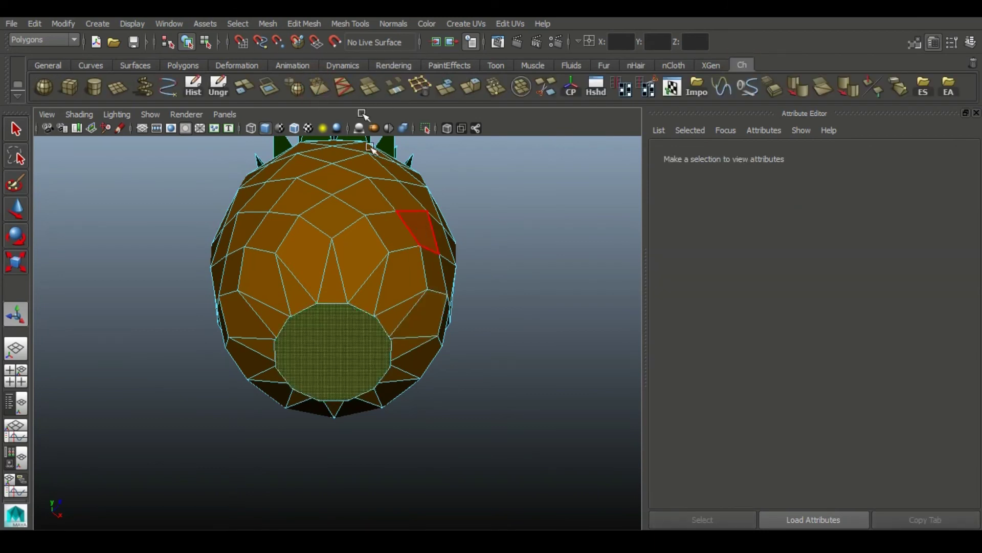
- Subdivide the underside cap face into triangles meeting at its centre and look through the mesh's history nodes
click(366, 88)
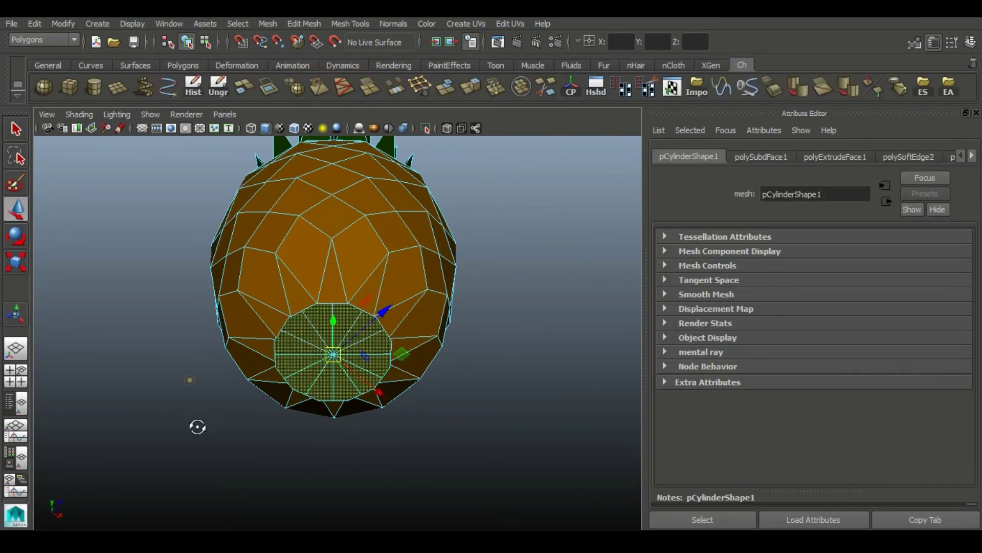
alt+drag(197, 427, 173, 389)
click(845, 156)
click(909, 156)
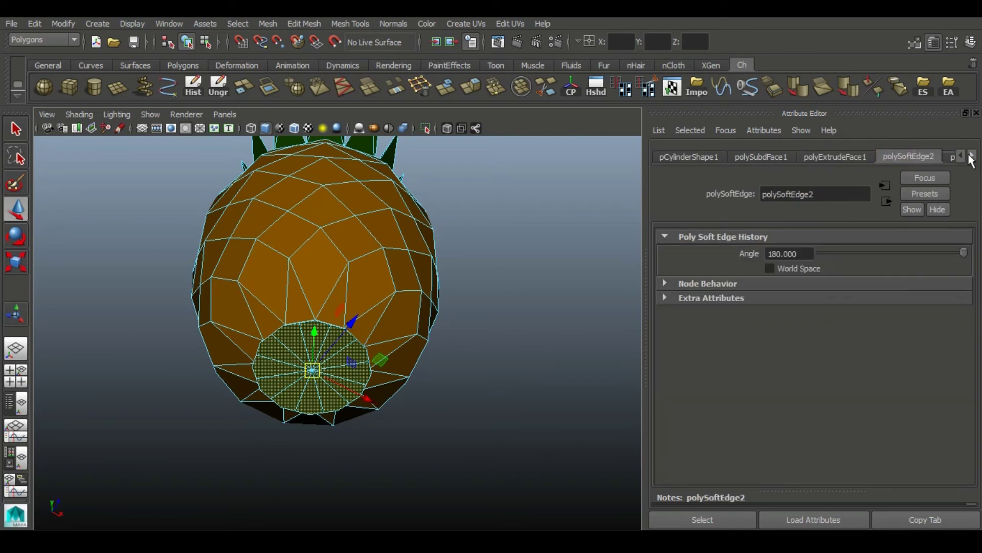
- Undo the subdivision of the underside cap and delete the pineapple mesh's construction history
key(ctrl+z)
key(ctrl+z)
click(346, 327)
click(191, 88)
- Select the green underside cap face and subdivide it with the subdivision mode set to triangles
right_drag(304, 360, 318, 337)
click(317, 338)
click(375, 87)
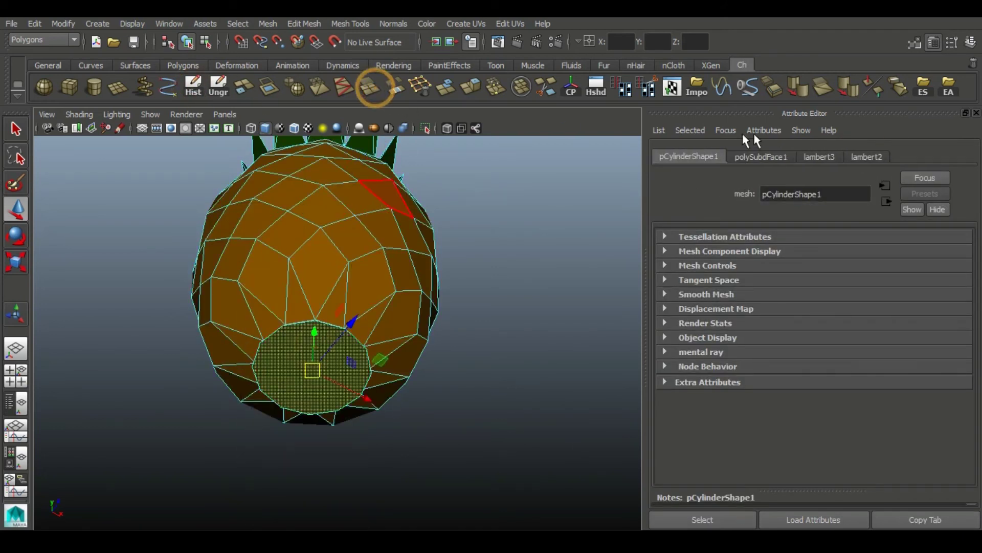
click(764, 157)
click(791, 288)
click(792, 302)
- Switch to vertex editing and shift the first rim vertices of the green underside cap toward its centre
right_drag(293, 211, 207, 210)
alt+drag(292, 328, 306, 428)
alt+middle_drag(305, 429, 312, 258)
alt+right_drag(312, 259, 335, 399)
alt+drag(335, 399, 335, 422)
click(303, 340)
drag(305, 274, 305, 257)
click(250, 323)
alt+drag(250, 323, 303, 138)
- Pull further rim vertices around the underside cap slightly inward for an irregular outline, and return to object mode
click(330, 287)
drag(279, 265, 283, 265)
drag(262, 212, 273, 217)
drag(363, 190, 357, 201)
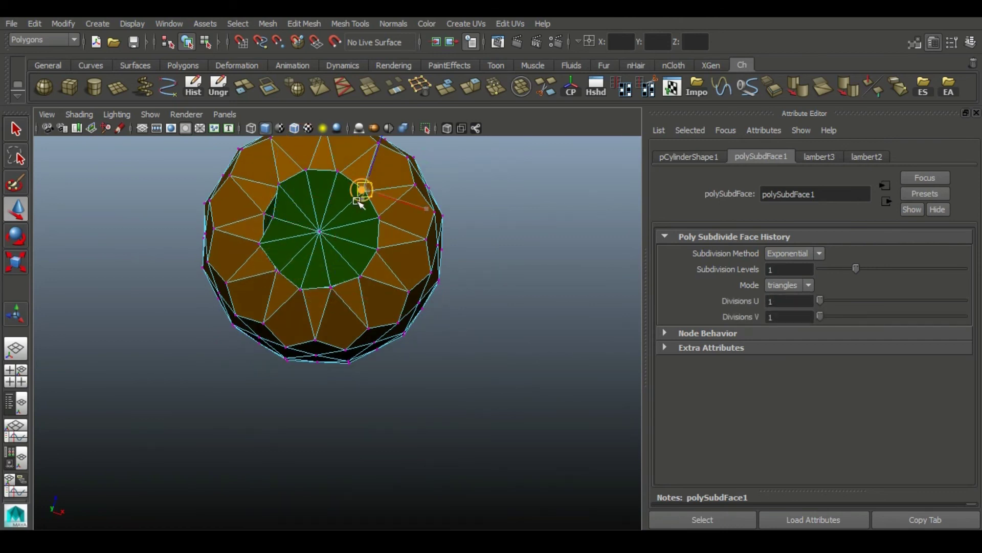
click(362, 248)
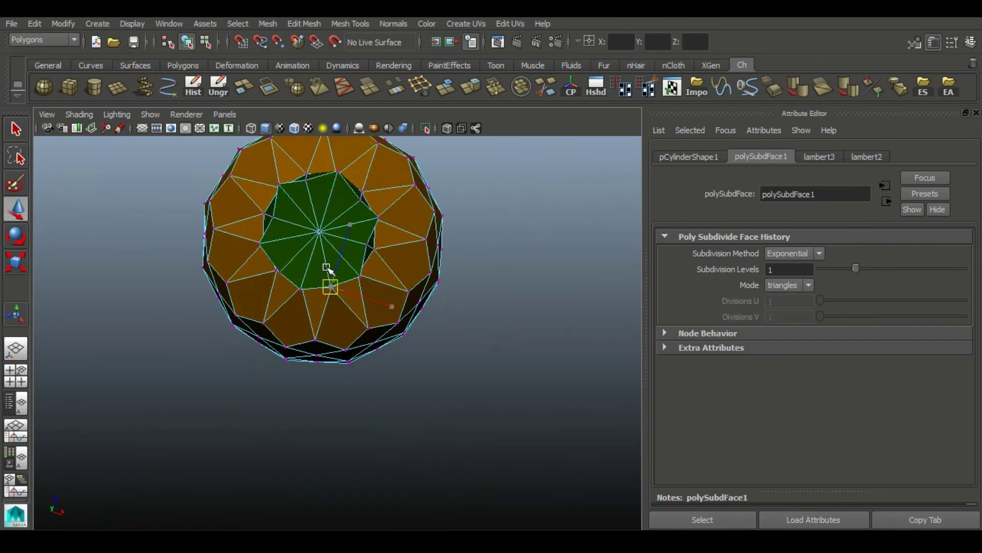
drag(284, 267, 289, 263)
mouse_move(336, 229)
alt+mouse_down()
mouse_move(322, 259)
mouse_move(338, 215)
alt+mouse_up()
right_drag(339, 209, 313, 199)
right_click(374, 200)
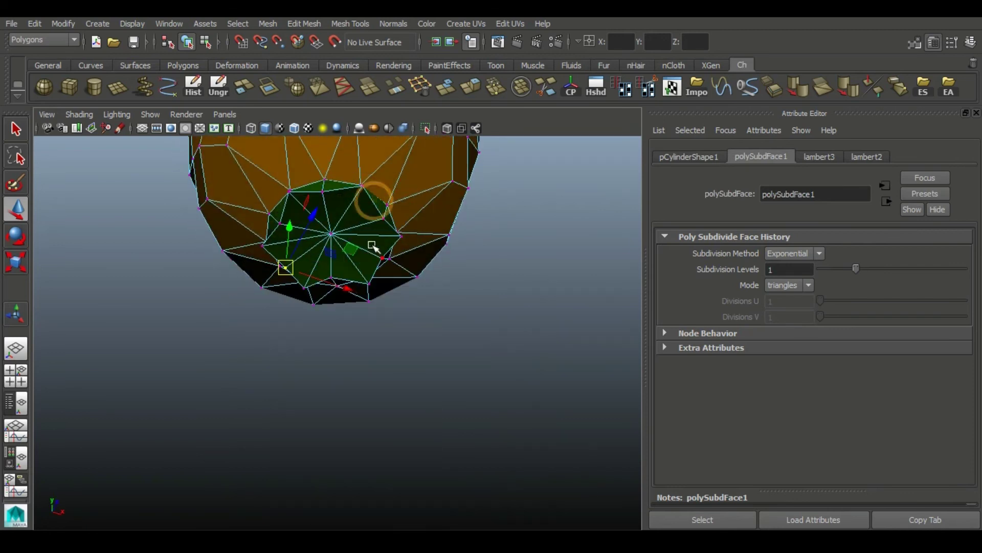
right_click(370, 211)
right_drag(370, 211, 433, 192)
- Scale the whole pineapple along its vertical axis to make it slightly shorter and stouter, and deselect it
alt+drag(434, 351, 368, 279)
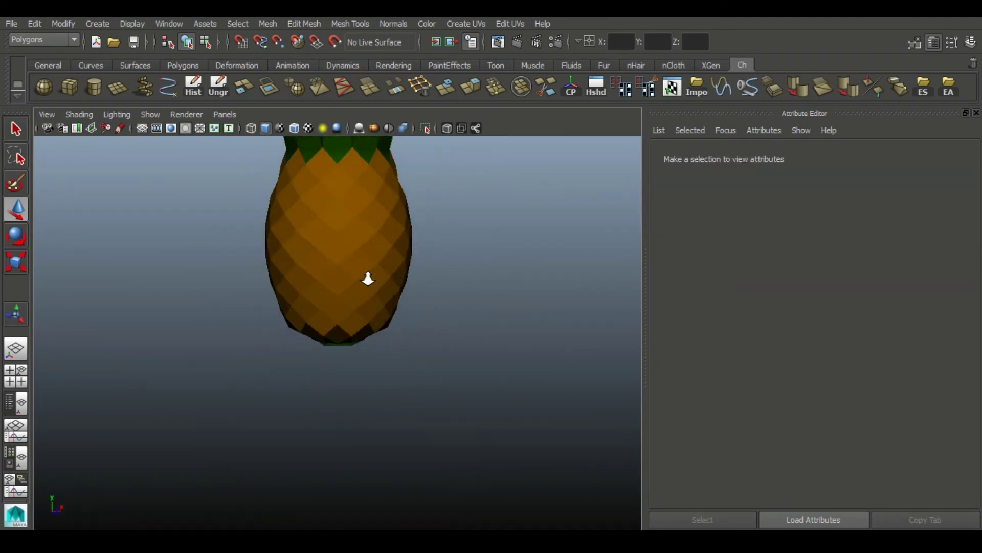
alt+drag(539, 249, 353, 355)
click(353, 355)
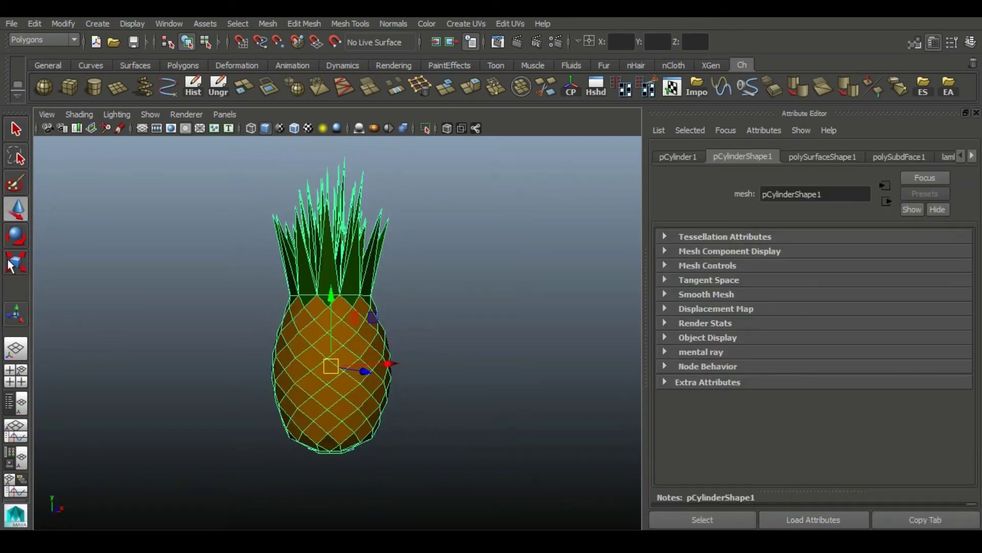
key(r)
mouse_move(334, 307)
mouse_down()
mouse_move(343, 321)
mouse_move(330, 289)
mouse_up()
click(471, 318)
alt+right_drag(461, 389, 414, 330)
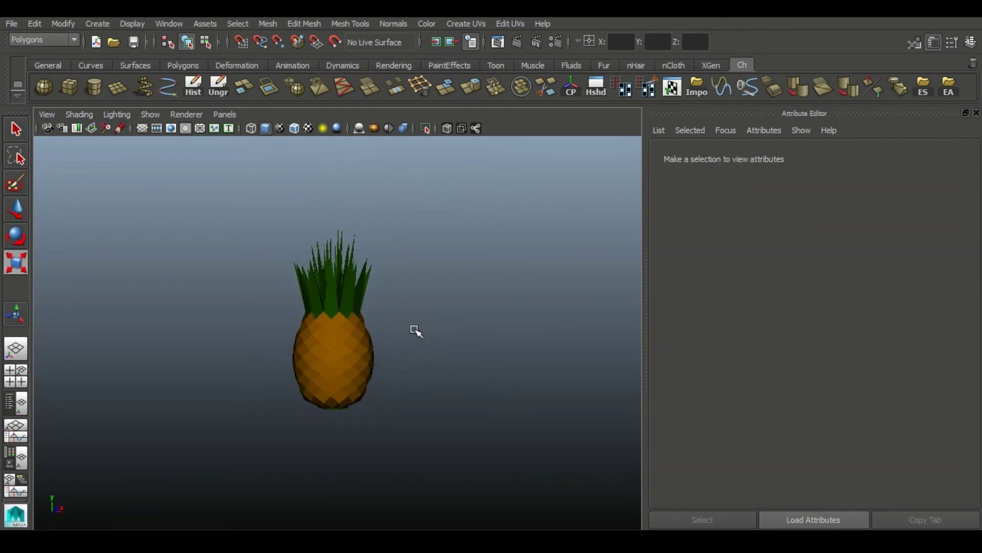
- In the front view, narrow the vertex row where the leaves meet the body, using scaling with soft selection
alt+drag(235, 347, 344, 325)
click(340, 379)
right_drag(309, 209, 308, 323)
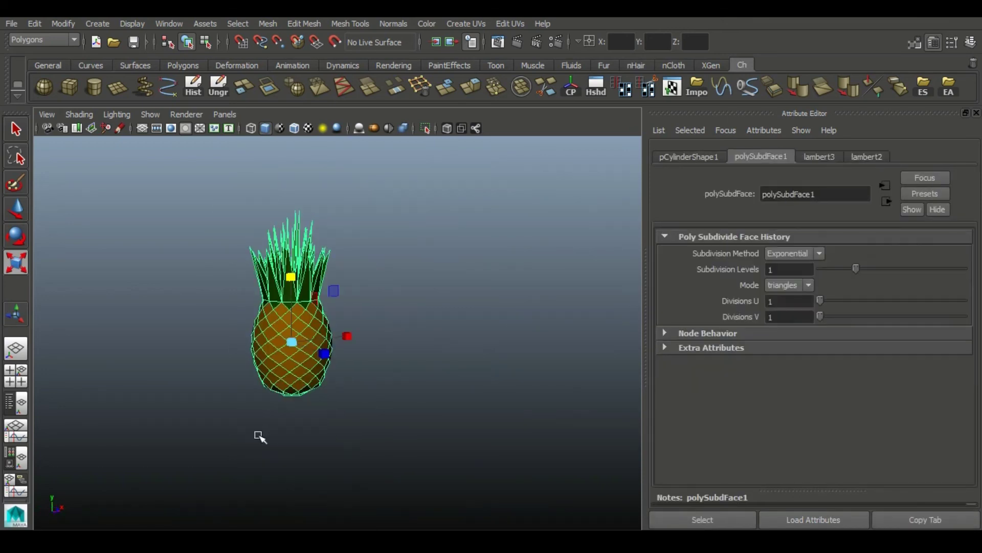
right_drag(274, 209, 177, 211)
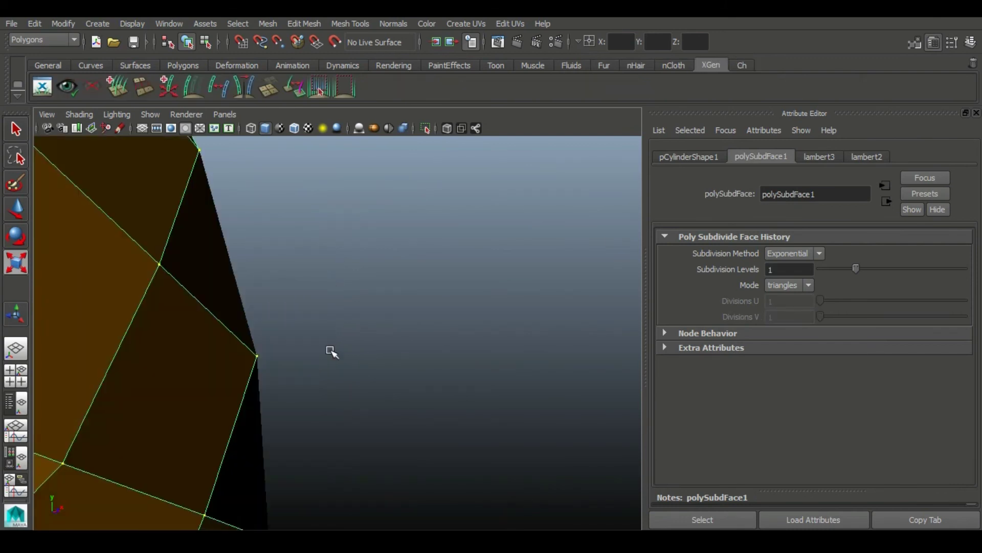
scroll(405, 424, down, 10)
scroll(403, 371, up, 5)
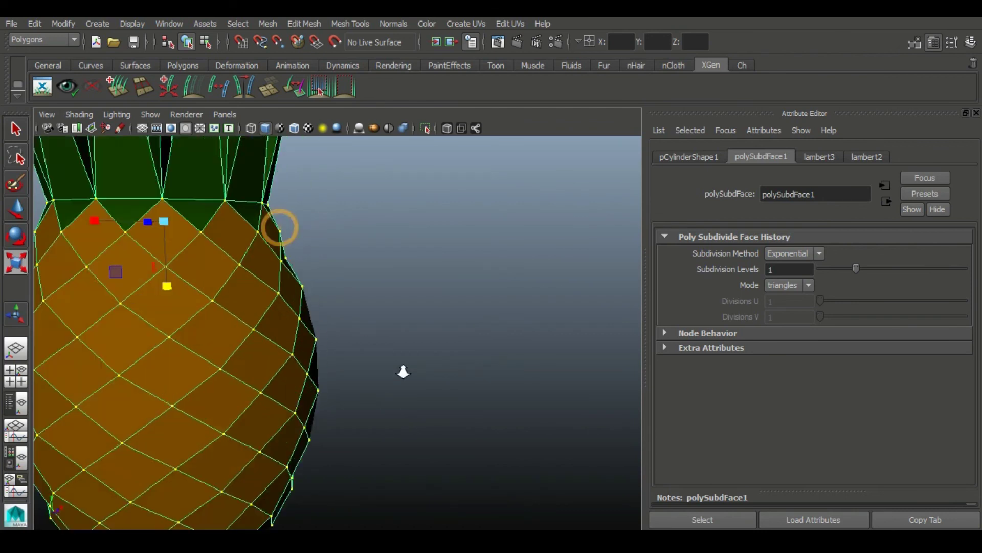
scroll(403, 372, down, 3)
click(748, 65)
alt+middle_drag(374, 298, 460, 355)
key(space)
key(space)
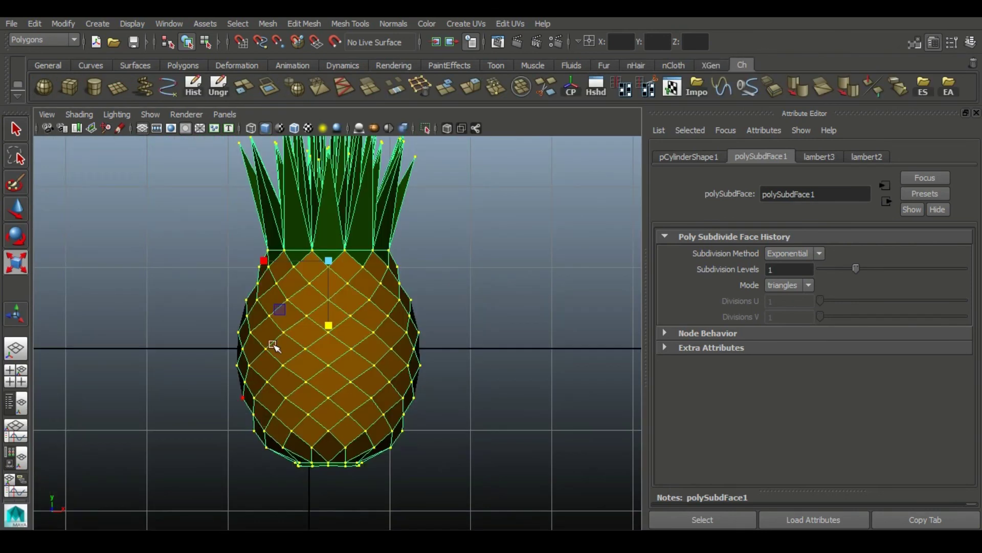
drag(389, 260, 438, 255)
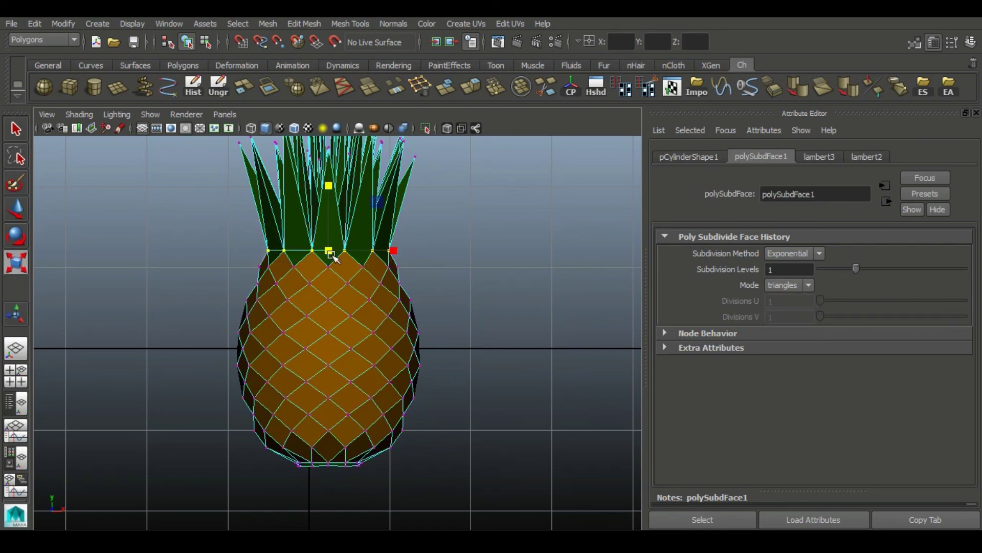
key(b)
drag(260, 250, 146, 237)
drag(312, 249, 302, 249)
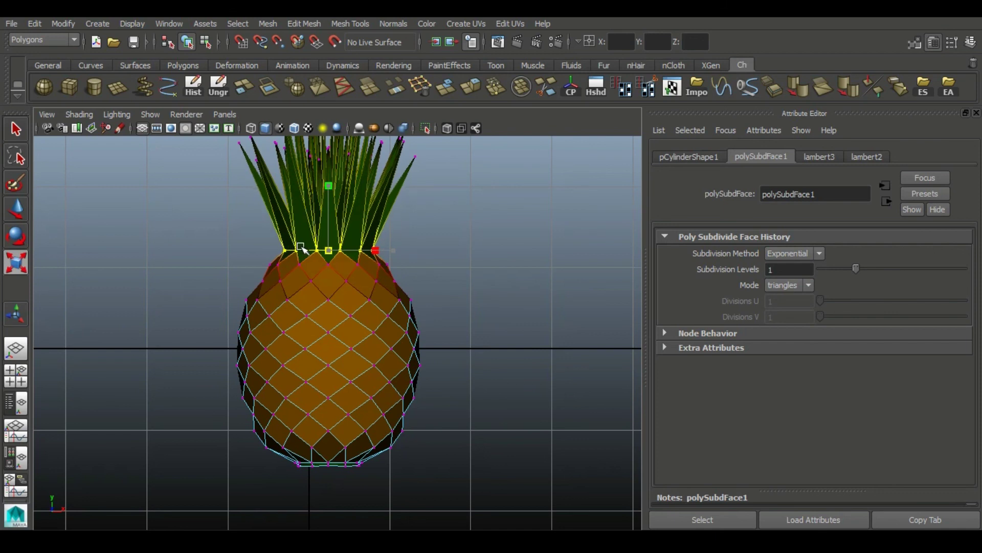
- Widen one upper and one lower vertex row of the body with soft selection, and return to object mode in the perspective view
drag(414, 285, 396, 281)
drag(332, 282, 343, 285)
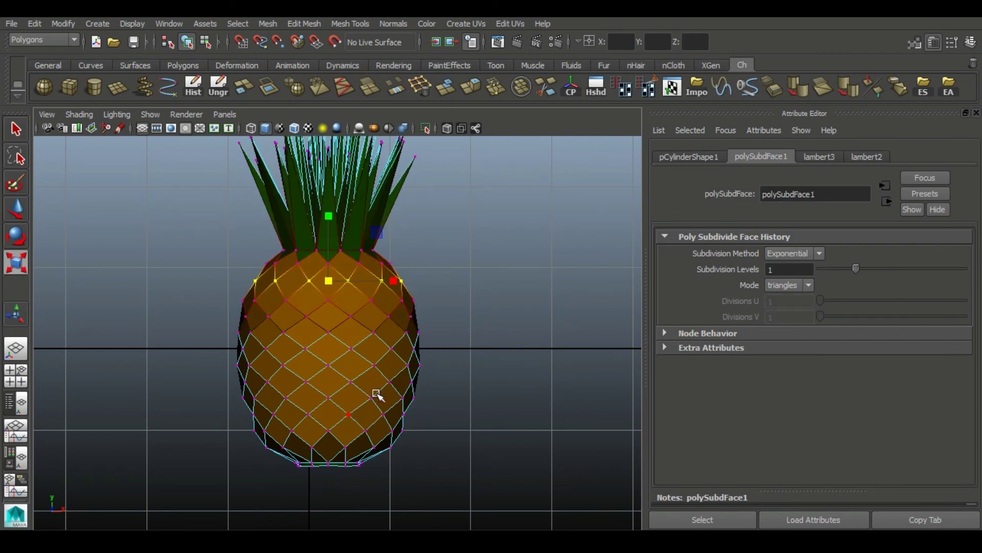
drag(490, 427, 450, 444)
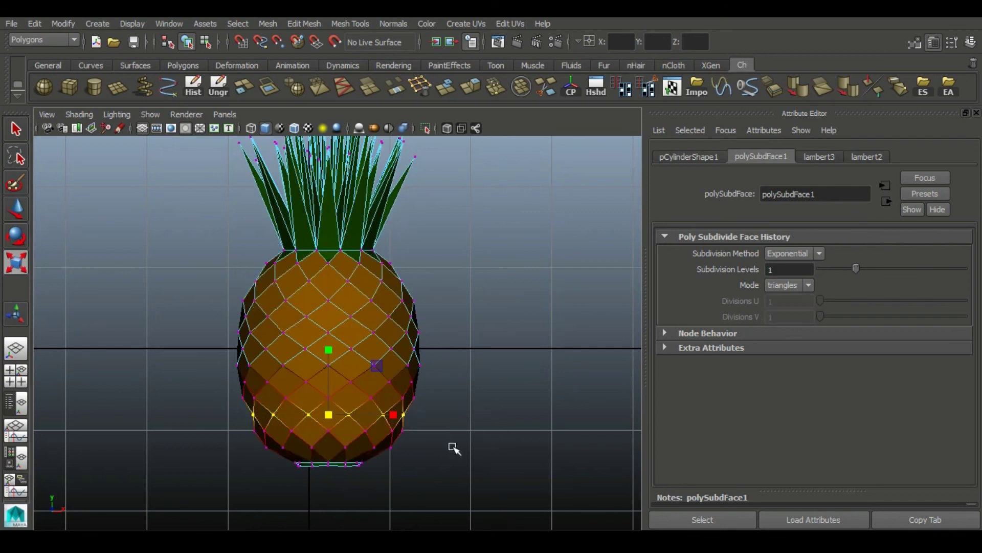
drag(333, 413, 334, 413)
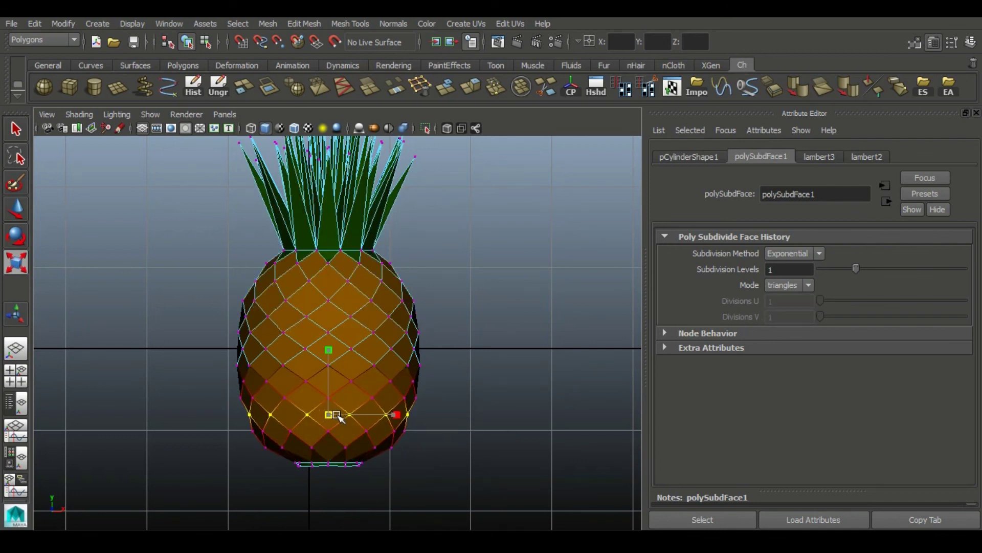
right_drag(353, 207, 424, 189)
key(space)
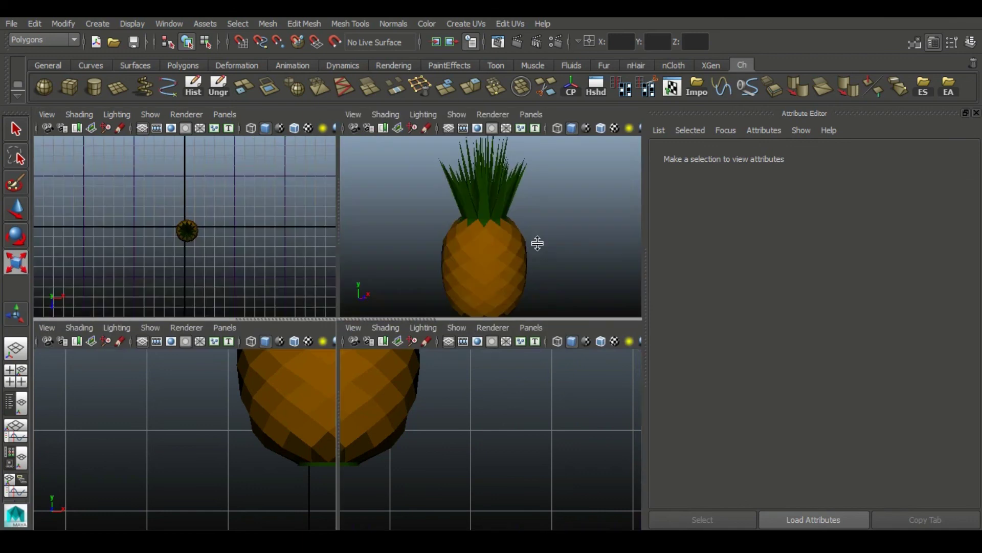
key(space)
alt+drag(432, 397, 309, 303)
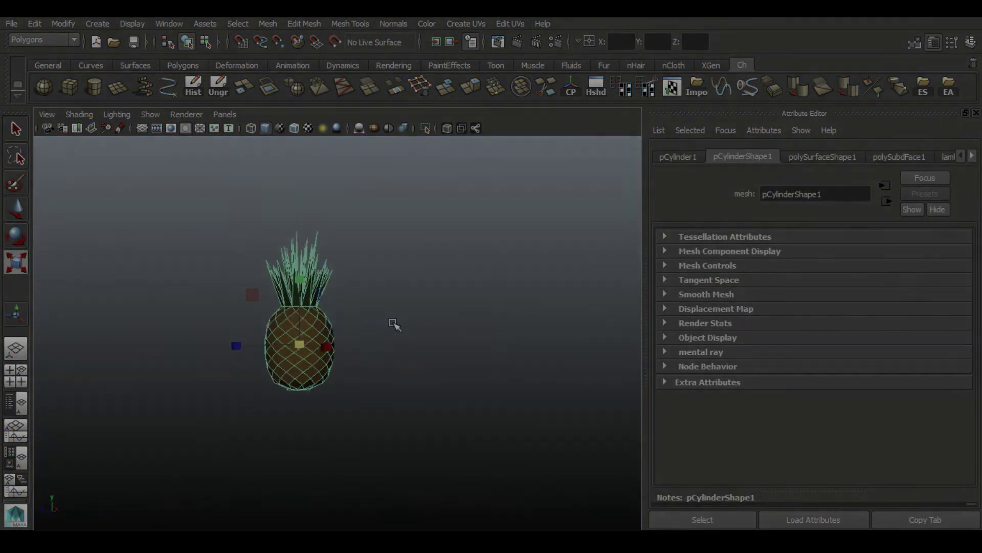